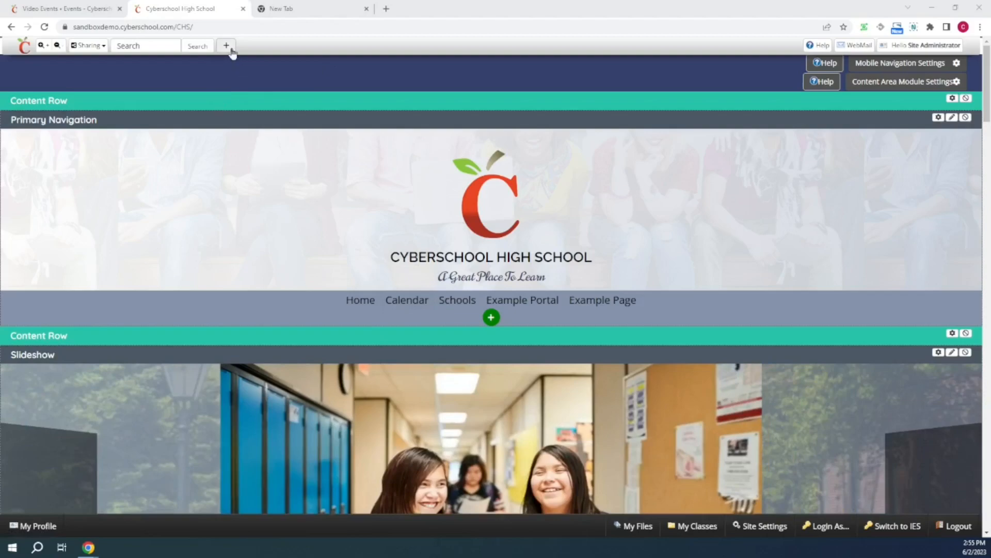
- Open the site configuration administration panel from the site settings
{"action": "mouse_move", "coordinate": [801, 461]}
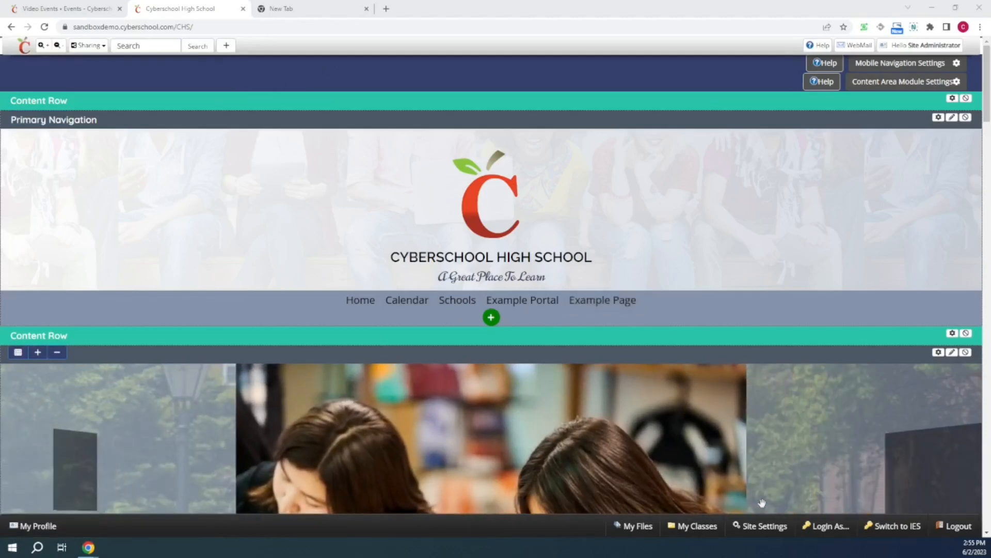
{"action": "left_click", "coordinate": [748, 528]}
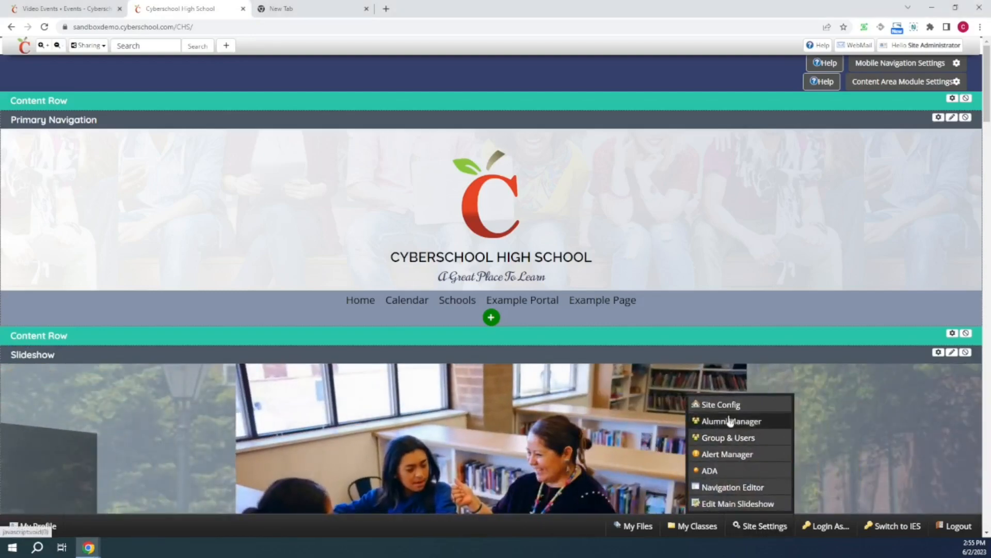
{"action": "left_click", "coordinate": [718, 404]}
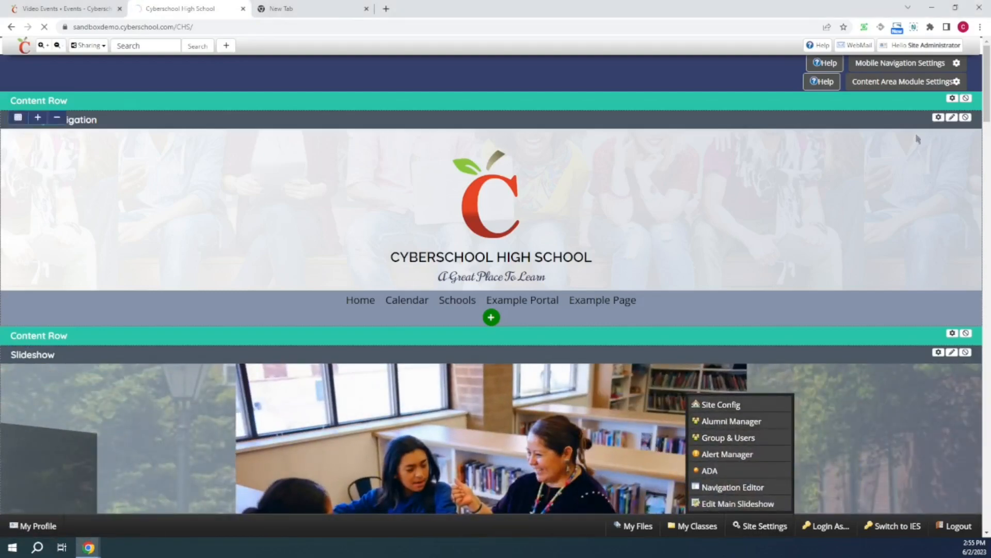
{"action": "left_click", "coordinate": [925, 46]}
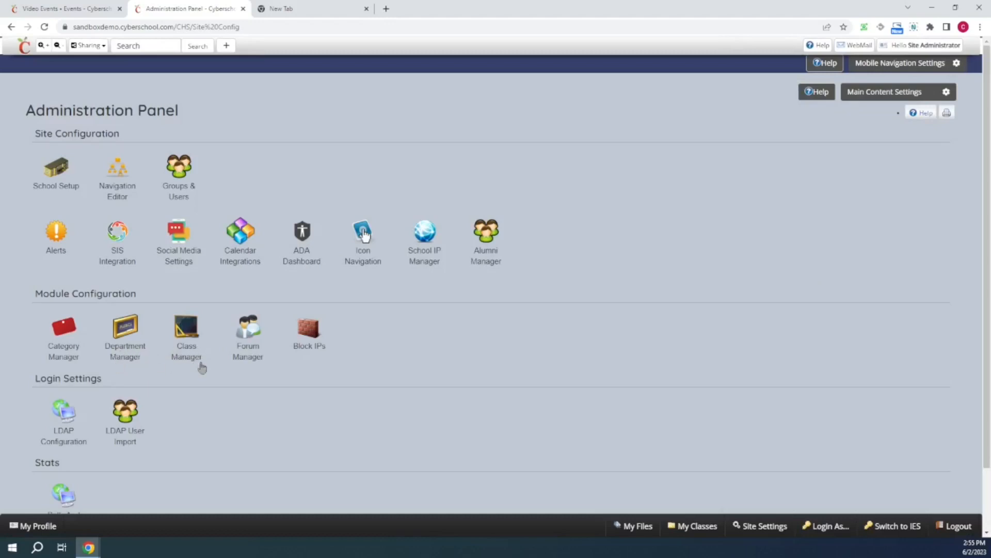
- Review the Department Manager's options for adding categories and departments, closing each dialog without changes
{"action": "left_click", "coordinate": [126, 347]}
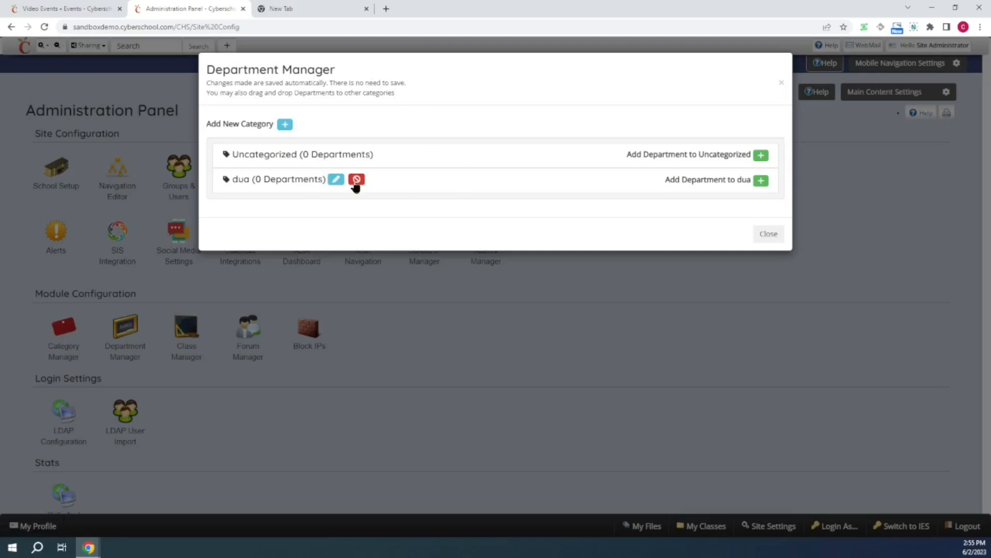
{"action": "left_click", "coordinate": [285, 126]}
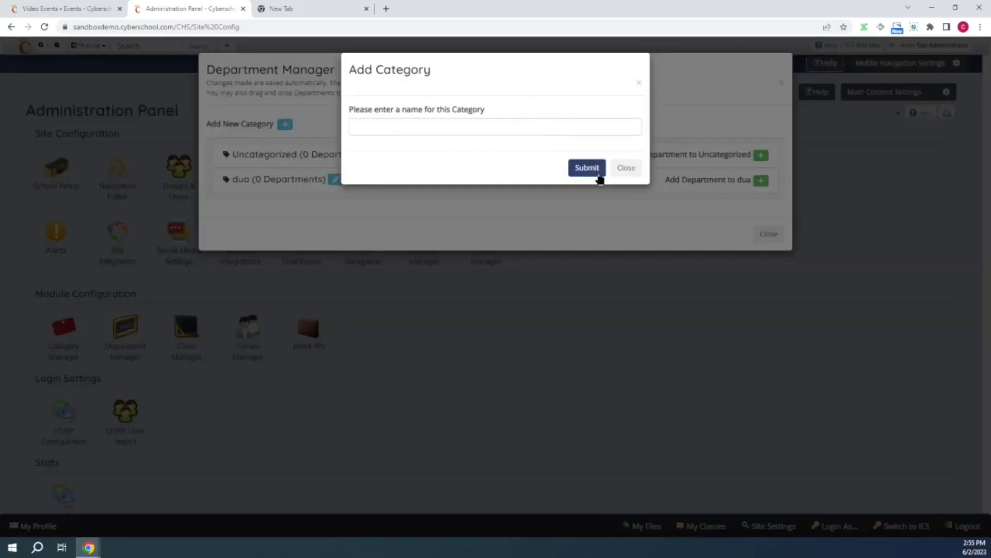
{"action": "left_click", "coordinate": [631, 172]}
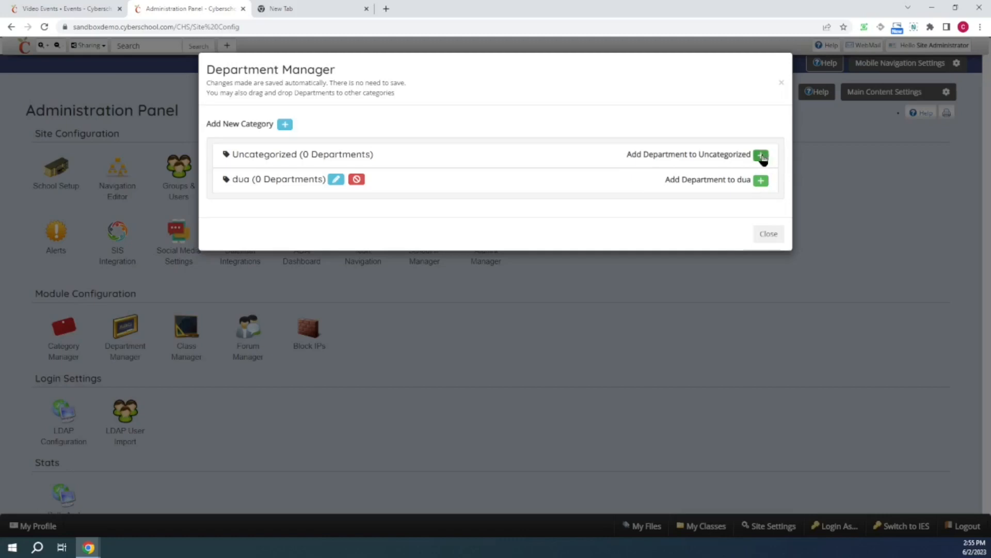
{"action": "left_click", "coordinate": [761, 155]}
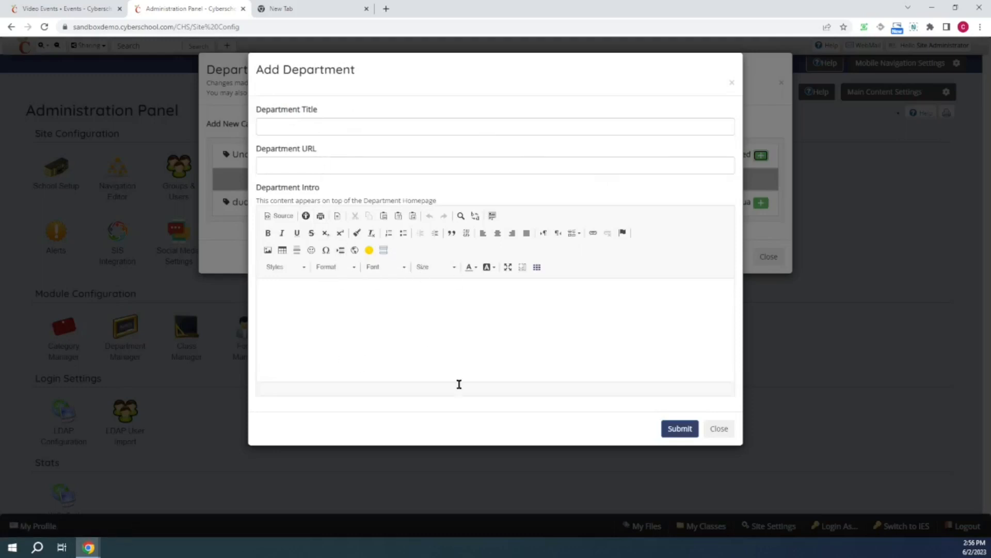
{"action": "left_click", "coordinate": [719, 429]}
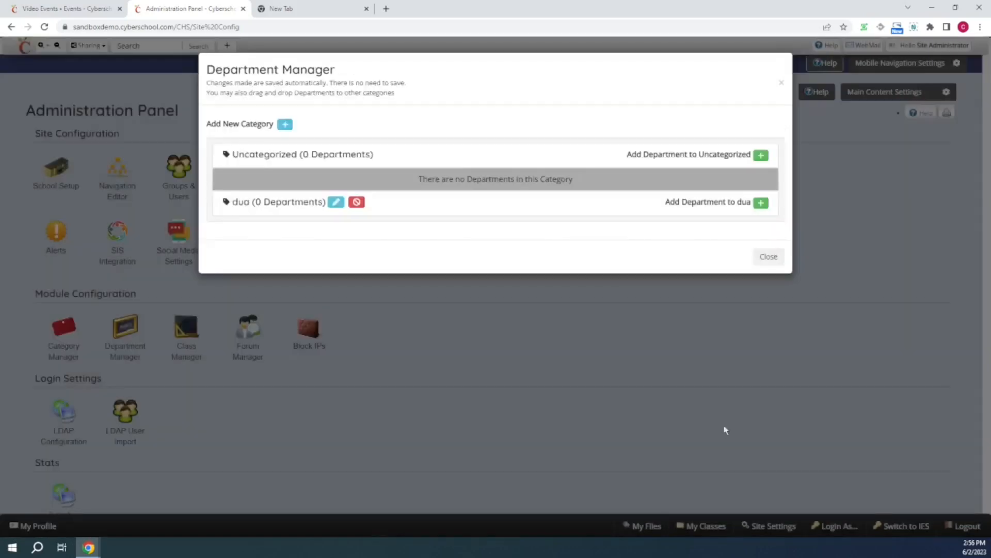
{"action": "left_click", "coordinate": [768, 257]}
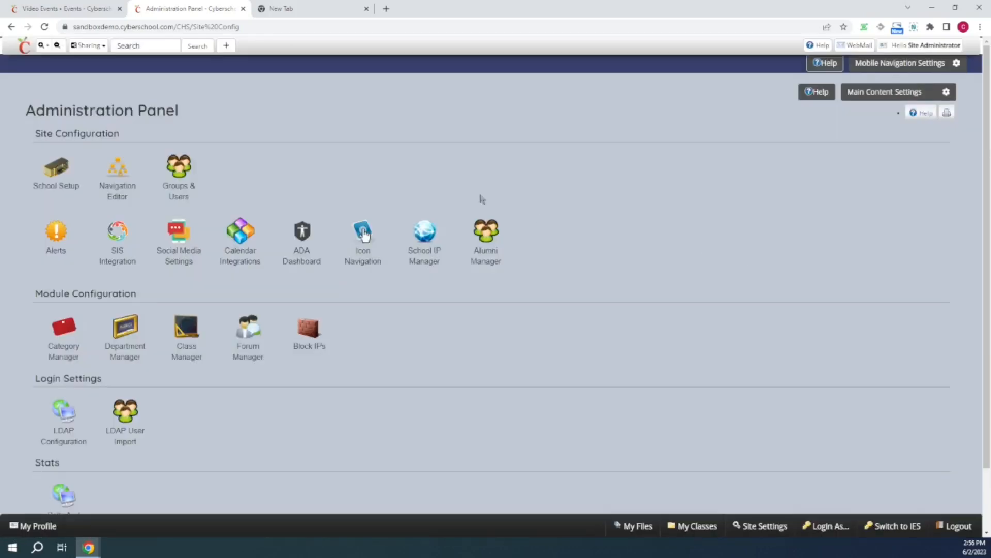
- Try to create a department with the Split A (50/50) layout and Accomplishments module but no title
{"action": "left_click", "coordinate": [225, 47]}
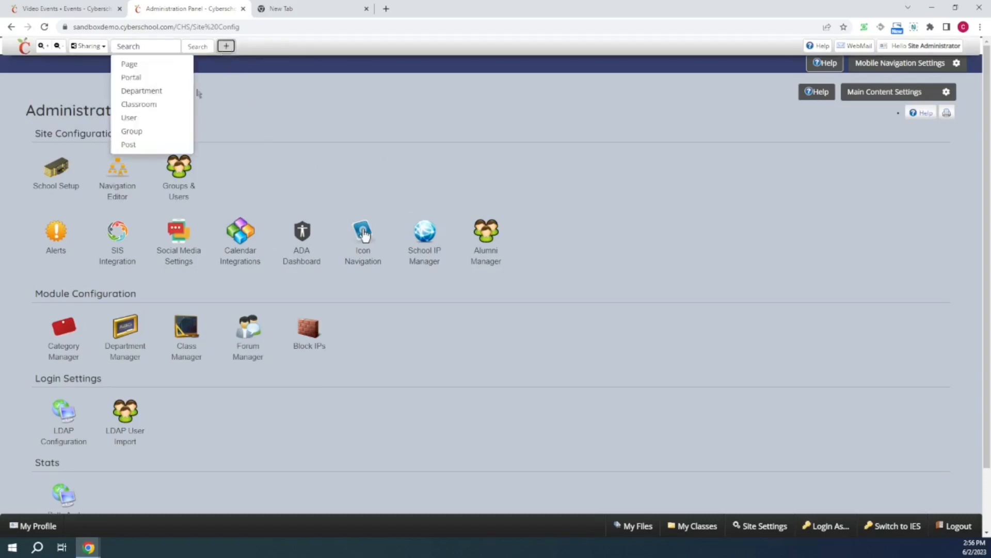
{"action": "left_click", "coordinate": [158, 92]}
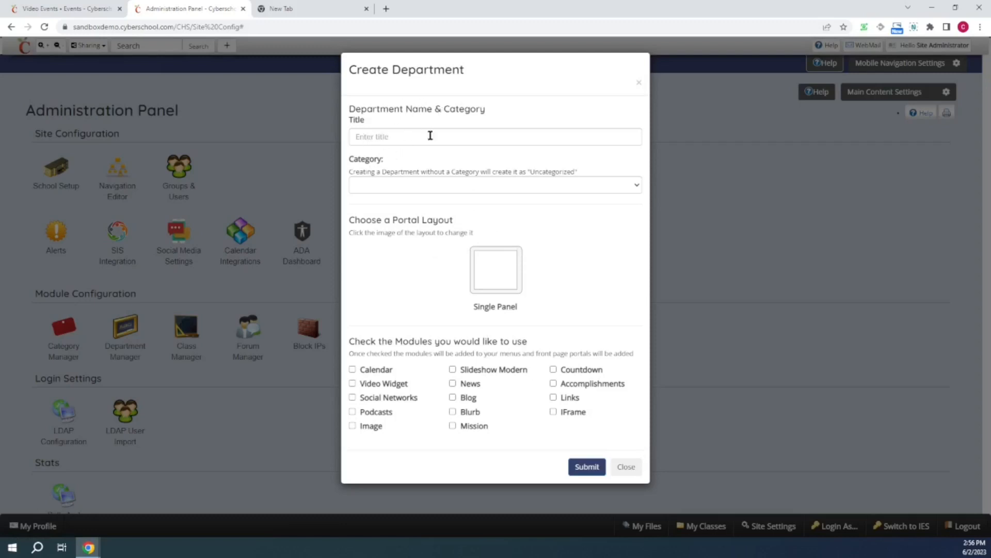
{"action": "left_click", "coordinate": [614, 184]}
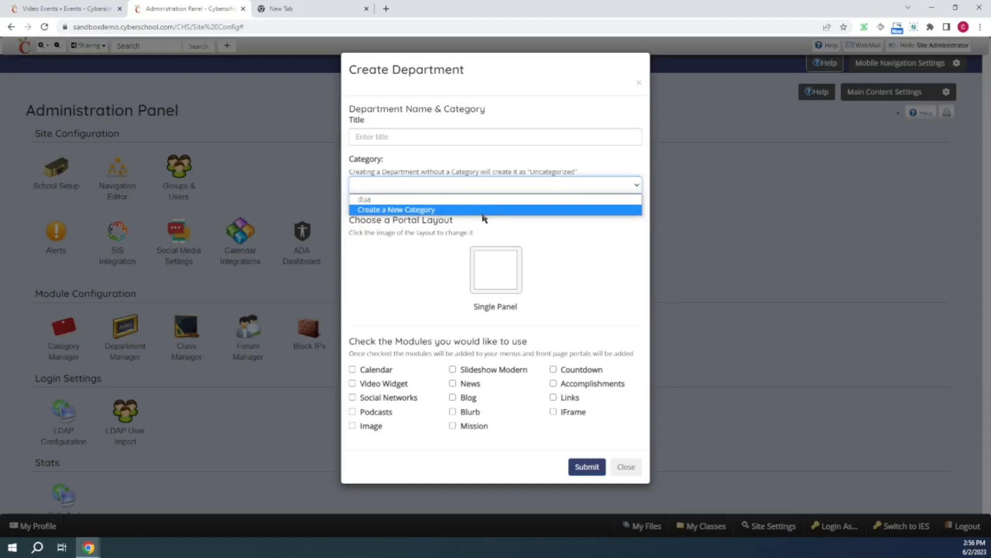
{"action": "left_click", "coordinate": [534, 219]}
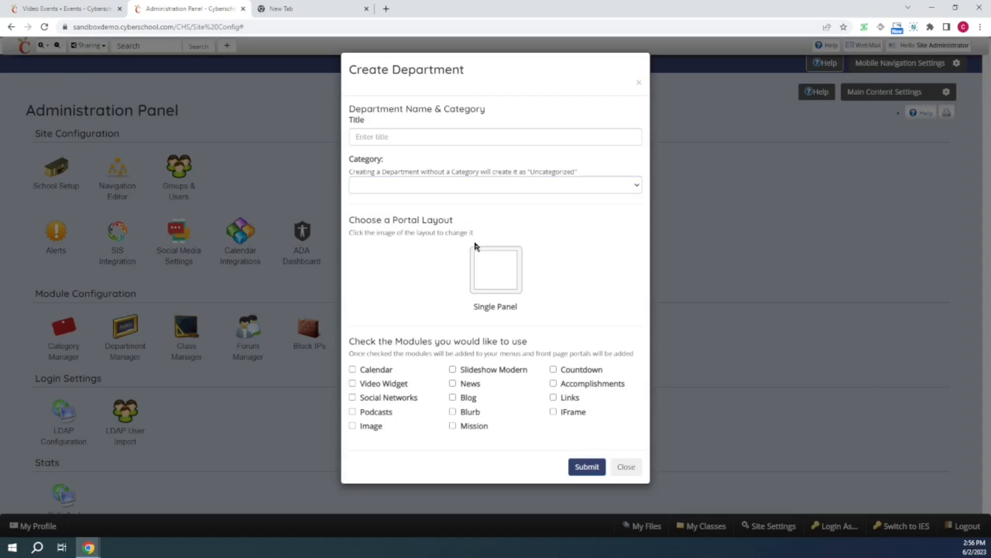
{"action": "left_click", "coordinate": [503, 283]}
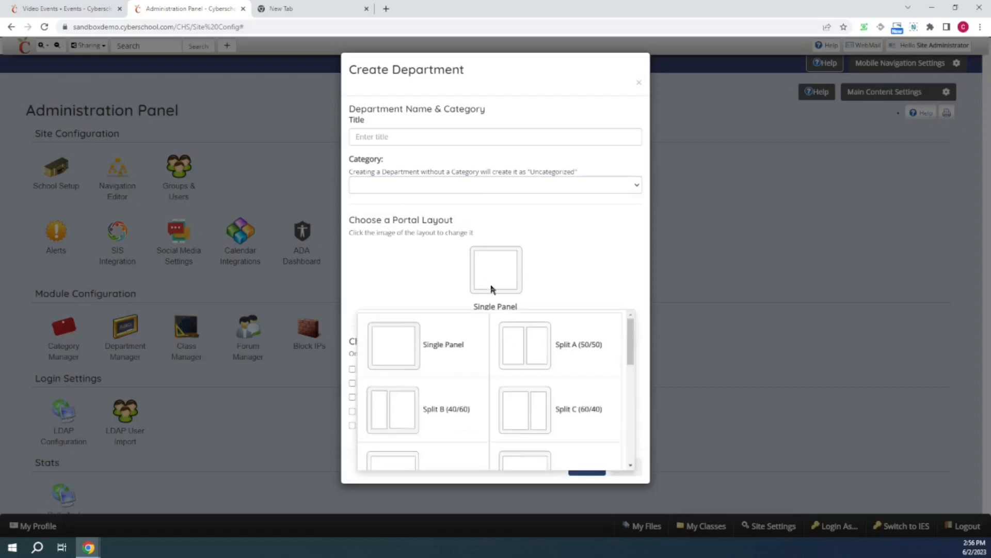
{"action": "left_click", "coordinate": [540, 336]}
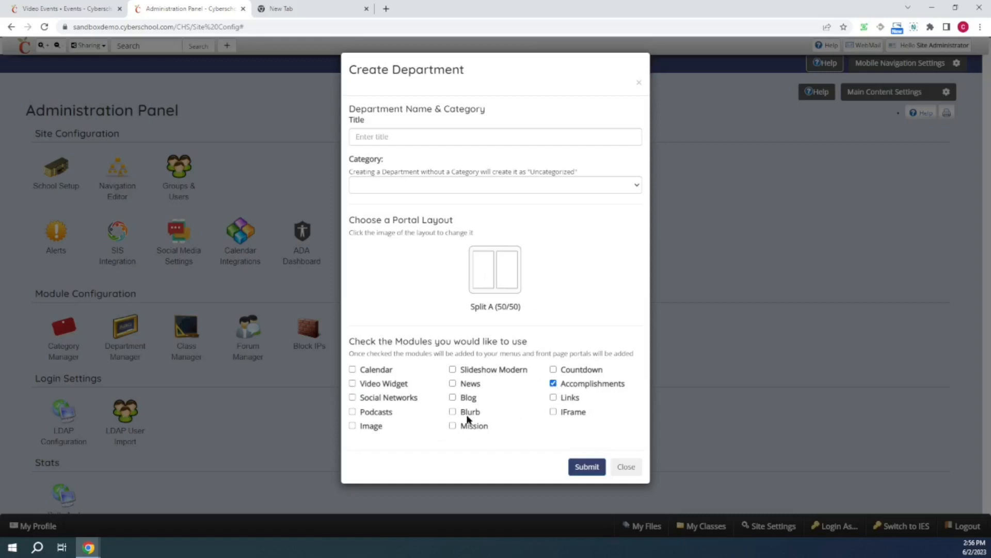
{"action": "left_click", "coordinate": [453, 398]}
{"action": "left_click", "coordinate": [453, 398]}
{"action": "left_click", "coordinate": [591, 467]}
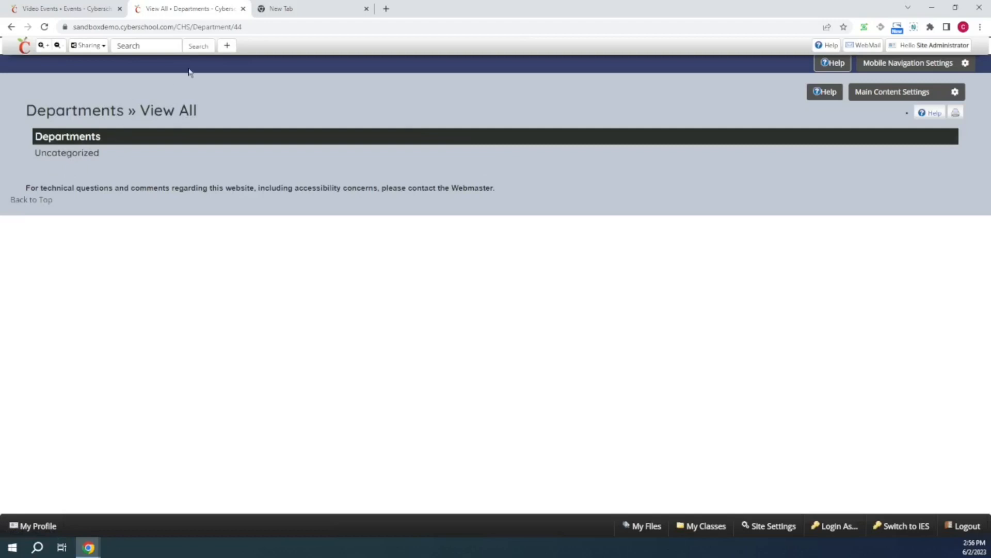
- Start creating a new department and title it Video Department
{"action": "left_click", "coordinate": [227, 45]}
{"action": "left_click", "coordinate": [168, 96]}
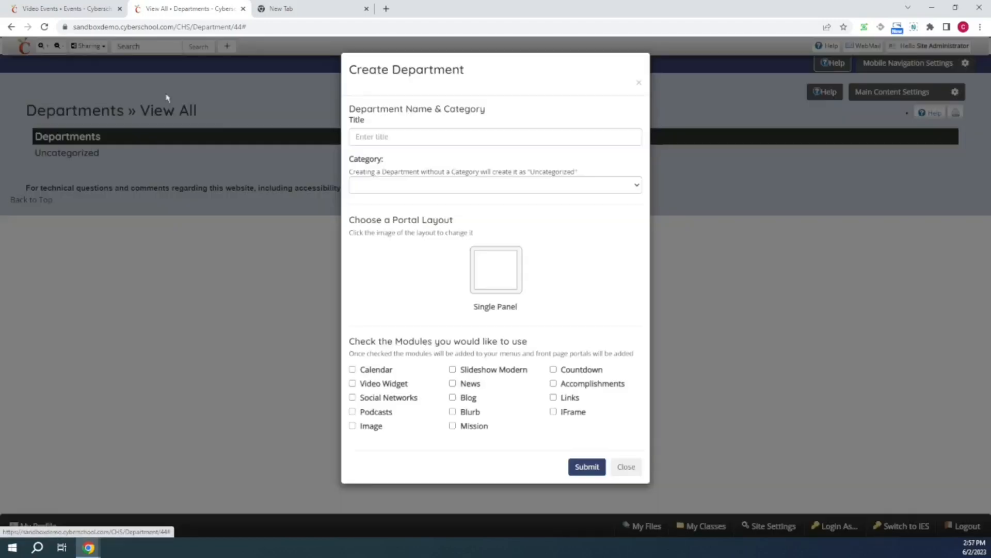
{"action": "left_click", "coordinate": [422, 136]}
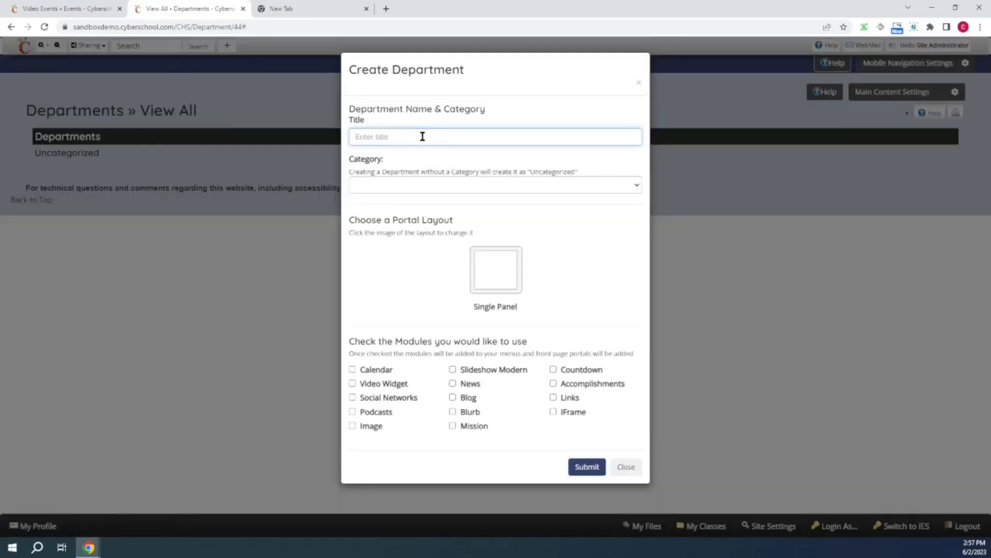
{"action": "type", "text": "Video "}
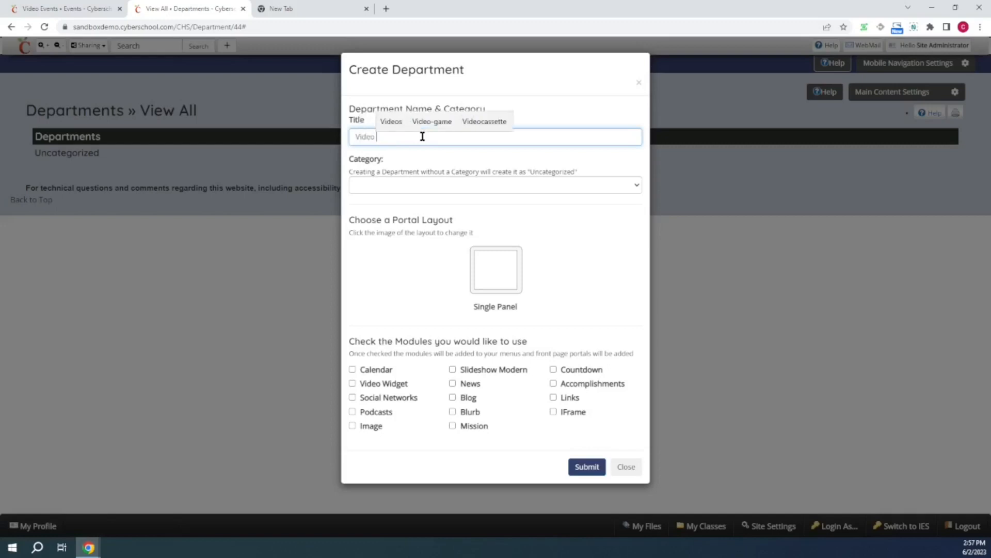
{"action": "type", "text": "DEpartment"}
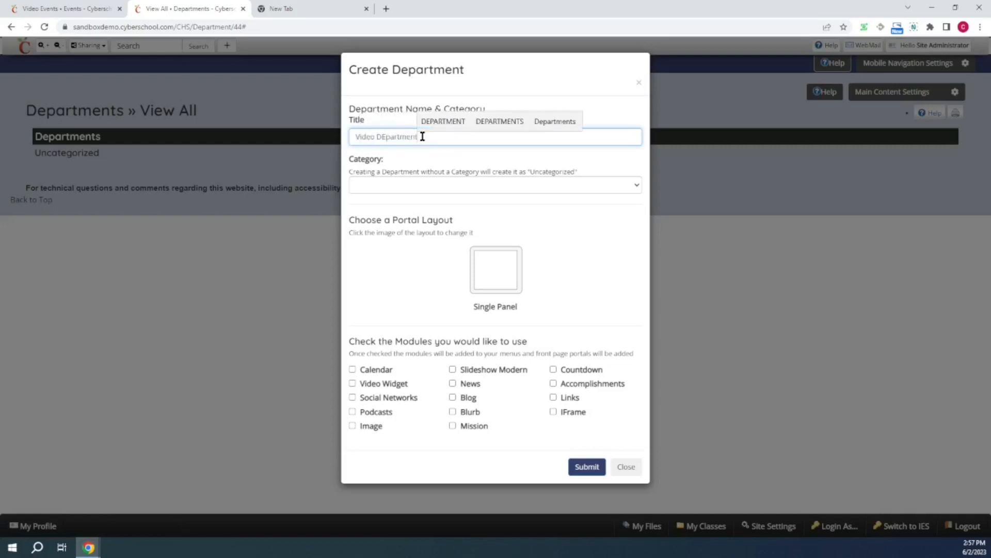
{"action": "left_click", "coordinate": [557, 124]}
{"action": "key", "text": "BackSpace"}
{"action": "key", "text": "BackSpace"}
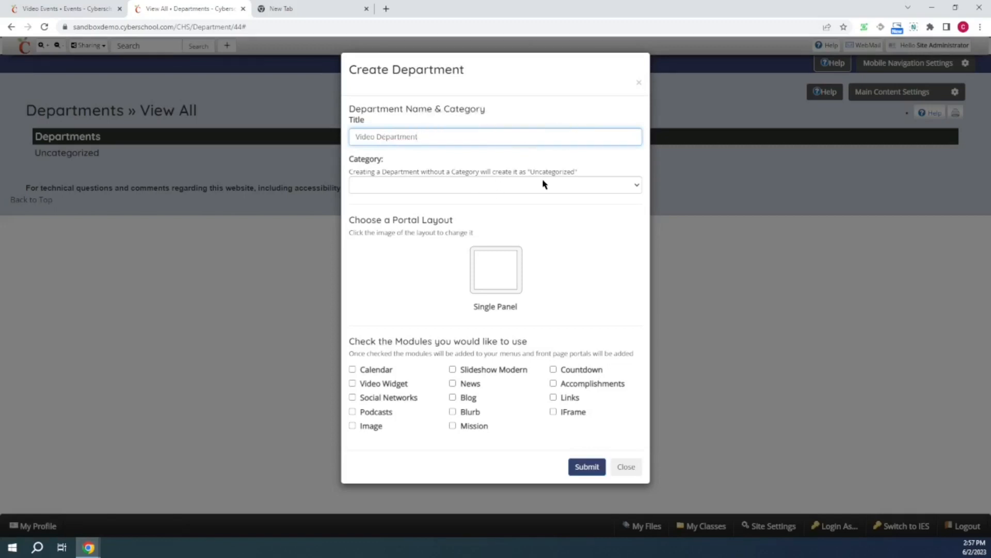
- Pick the Split A (50/50) portal layout, check Video Widget and Blurb, and submit the department
{"action": "left_click", "coordinate": [504, 279]}
{"action": "left_click", "coordinate": [536, 324]}
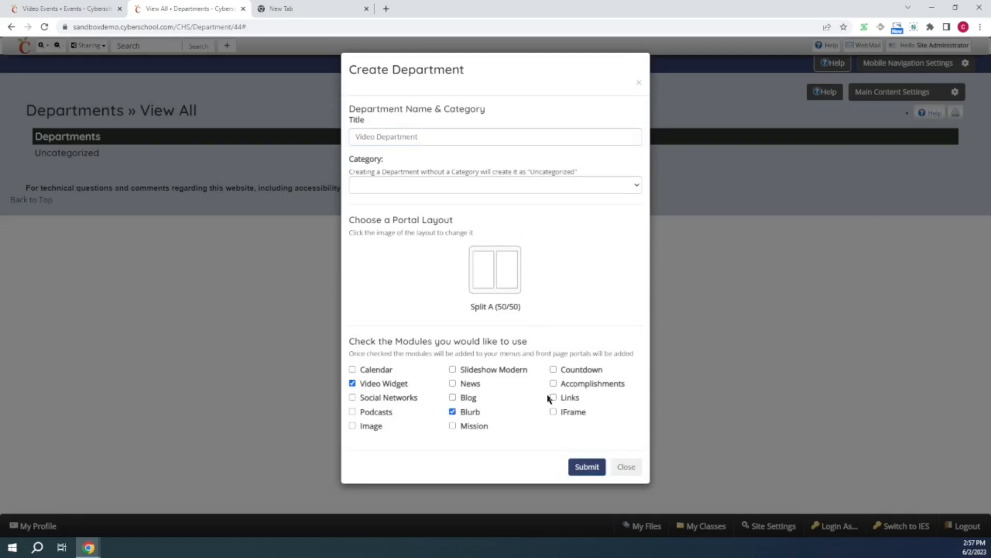
{"action": "left_click", "coordinate": [587, 467]}
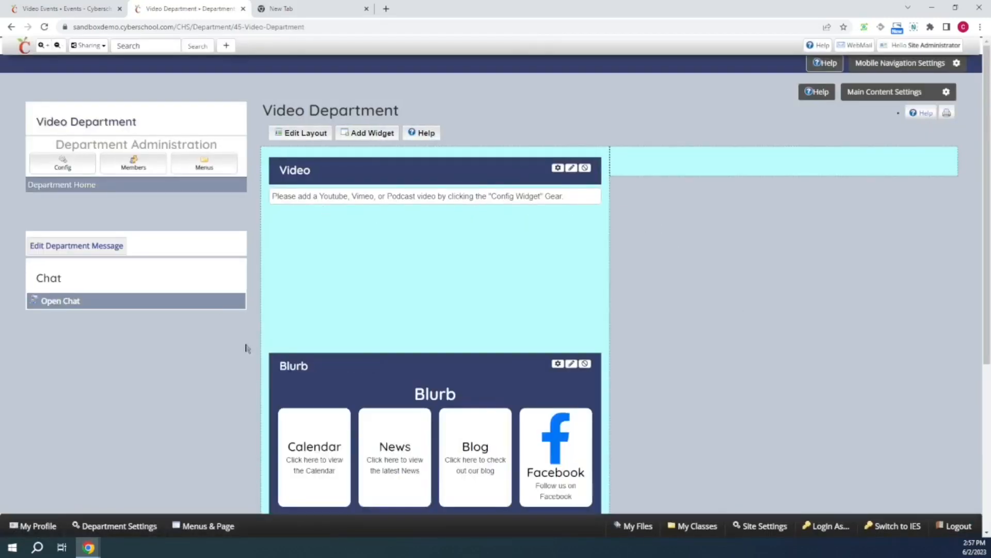
- Move the Video widget into the right-hand column of the department layout
{"action": "left_click_drag", "start_coordinate": [476, 177], "coordinate": [713, 160]}
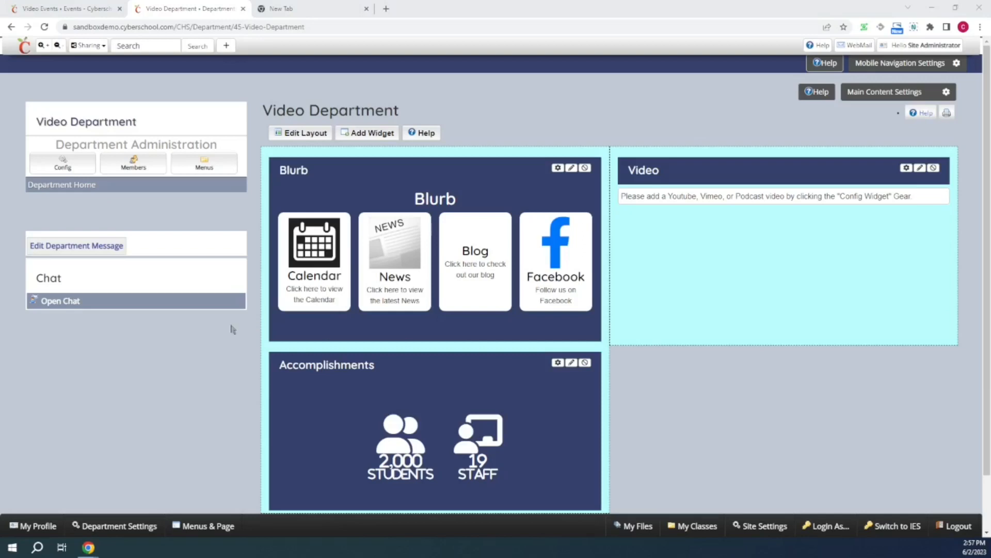
- Set the department message to "depo message" and save it
{"action": "left_click", "coordinate": [80, 246]}
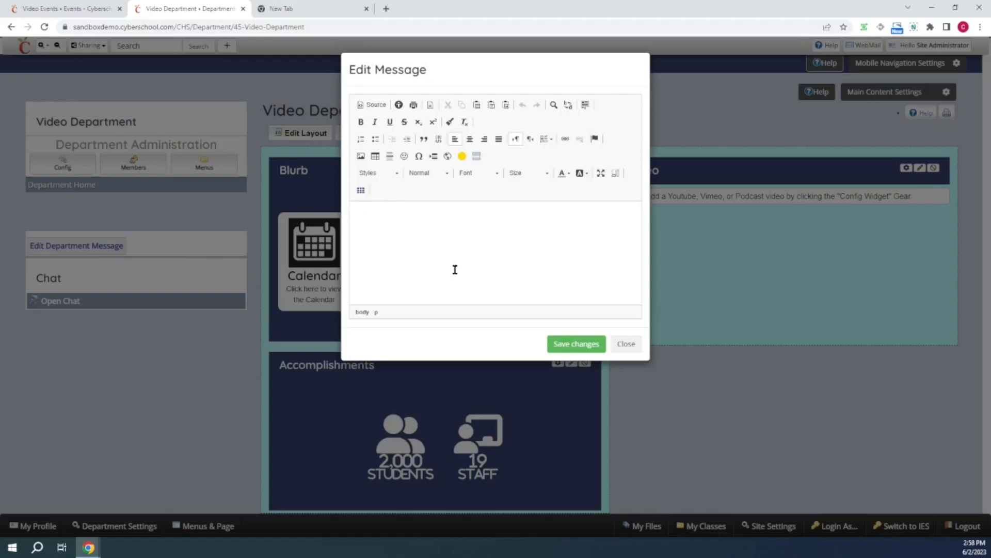
{"action": "type", "text": "de"}
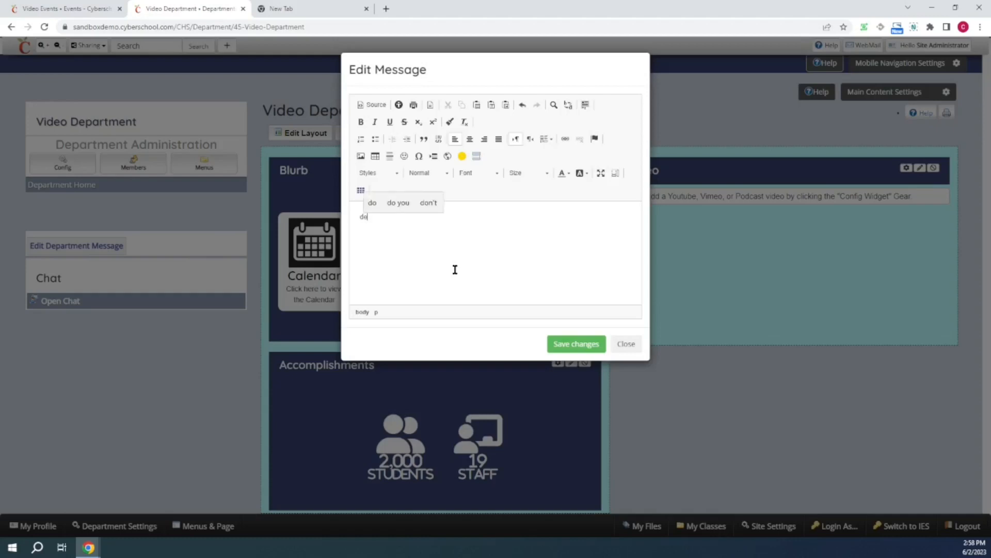
{"action": "type", "text": "ma"}
{"action": "key", "text": "BackSpace"}
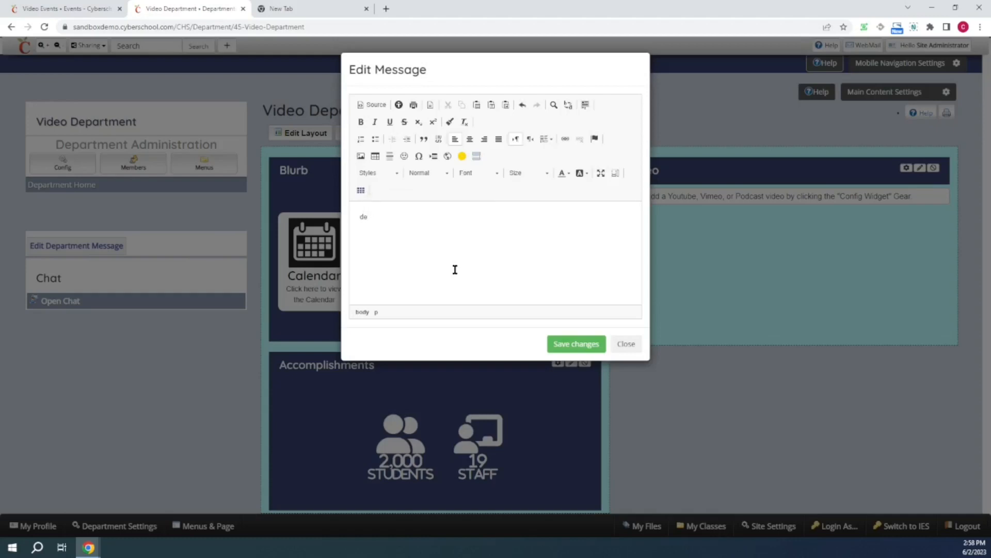
{"action": "type", "text": "po message"}
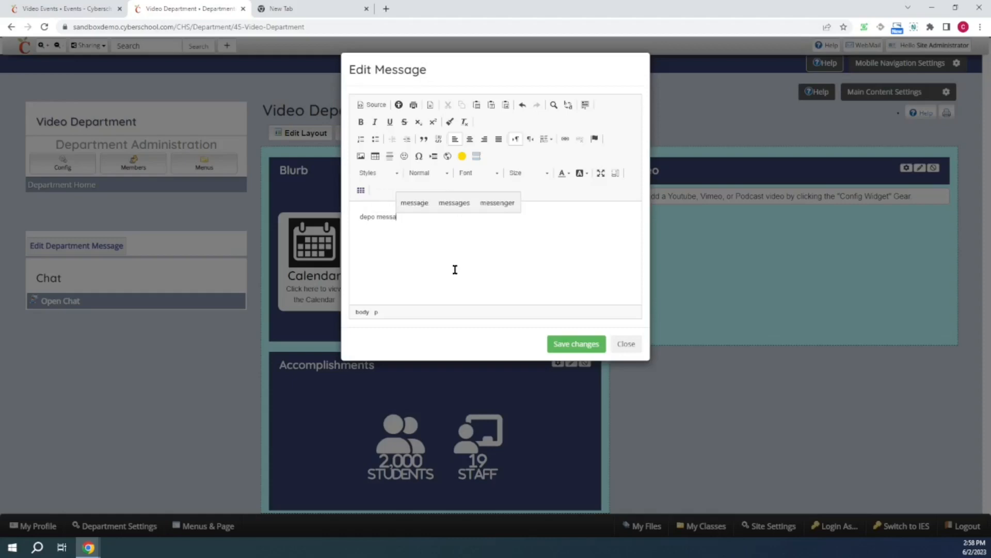
{"action": "left_click", "coordinate": [573, 344]}
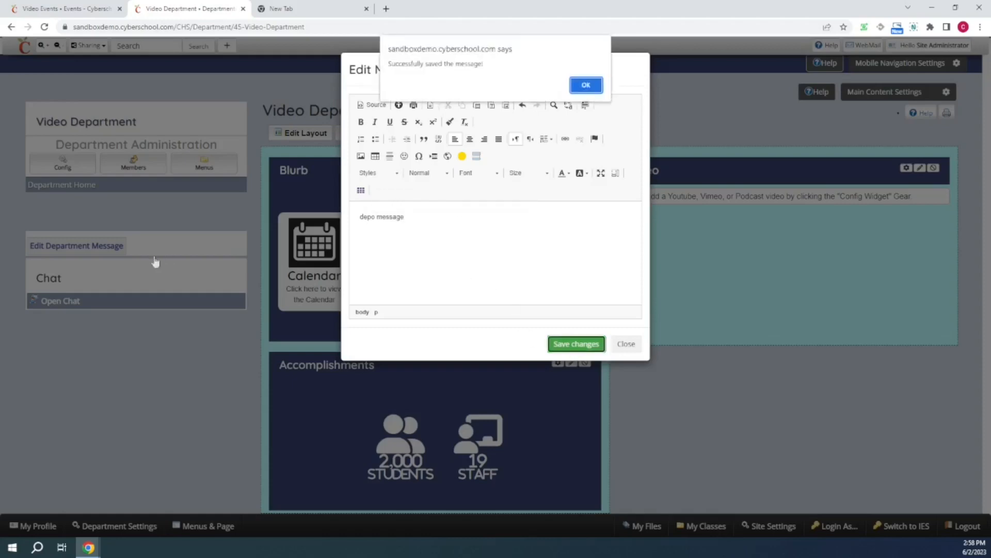
{"action": "left_click", "coordinate": [586, 87]}
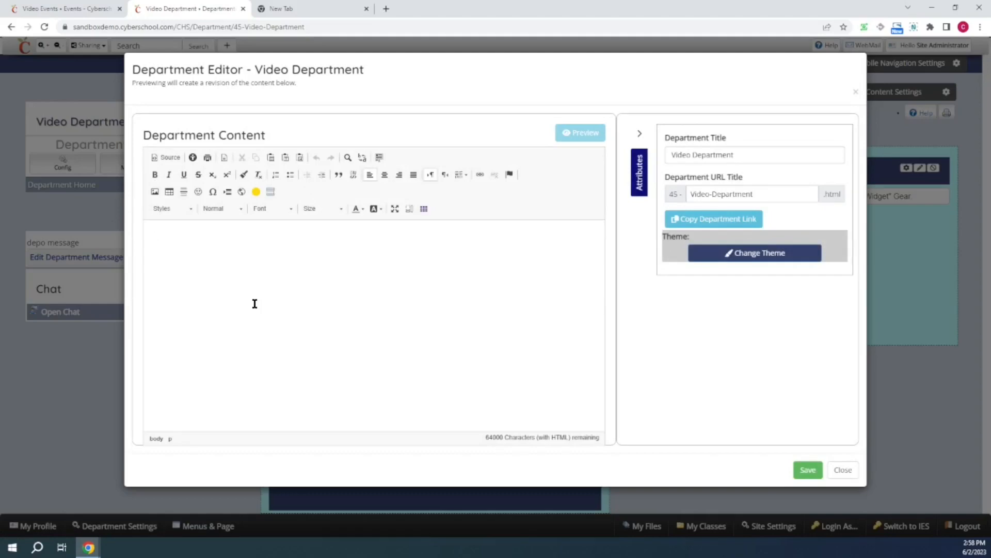
- Enter "Depo intro" as the department content and save it
{"action": "type", "text": "Depo "}
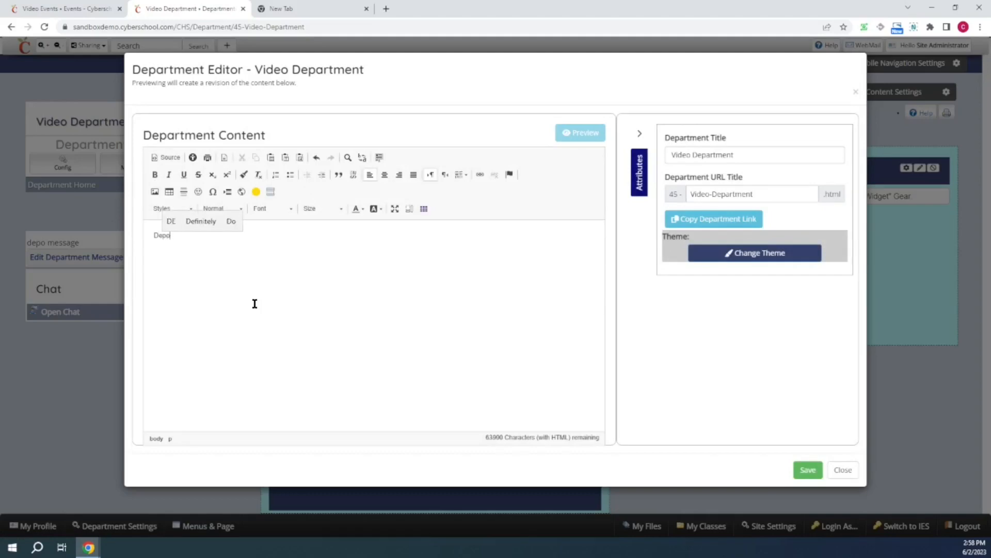
{"action": "type", "text": "Intro"}
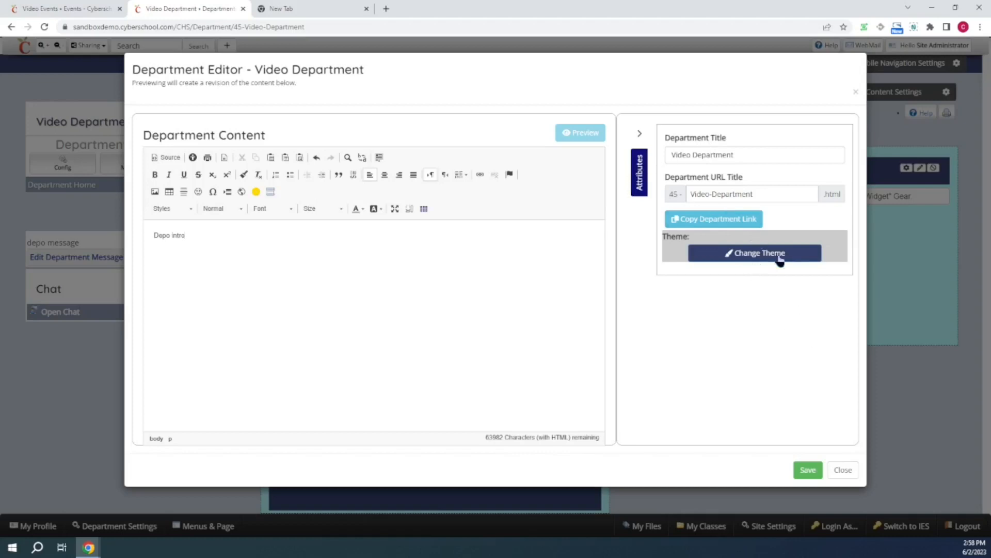
{"action": "left_click", "coordinate": [816, 471]}
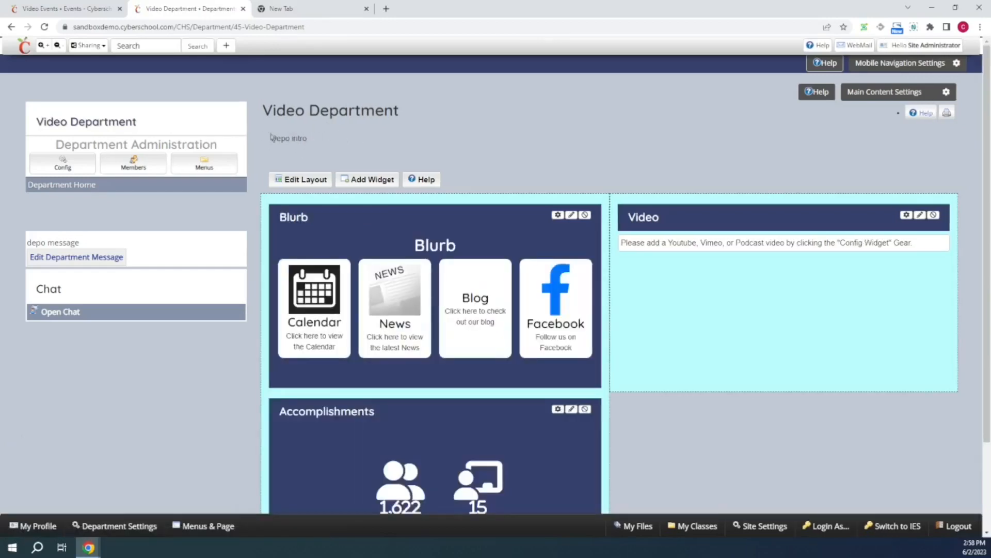
- Open the department's theme picker and preview the Phonics and Martin Luther King Jr themes
{"action": "left_click", "coordinate": [62, 165]}
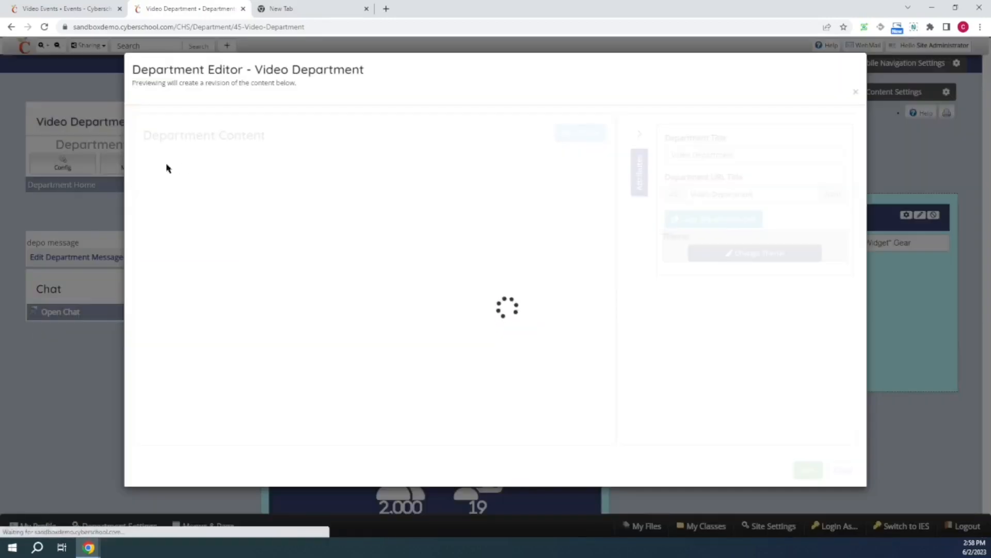
{"action": "left_click", "coordinate": [759, 260]}
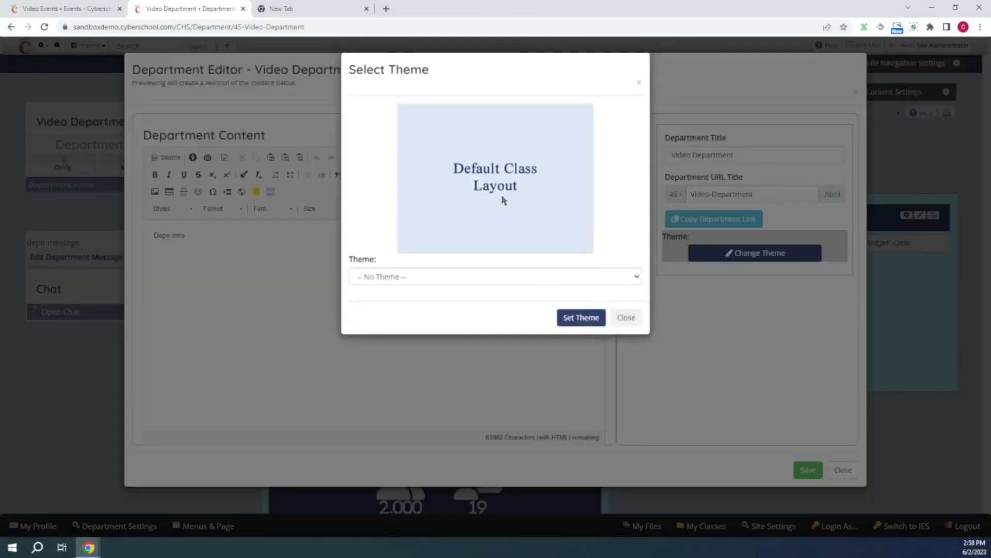
{"action": "left_click", "coordinate": [504, 281]}
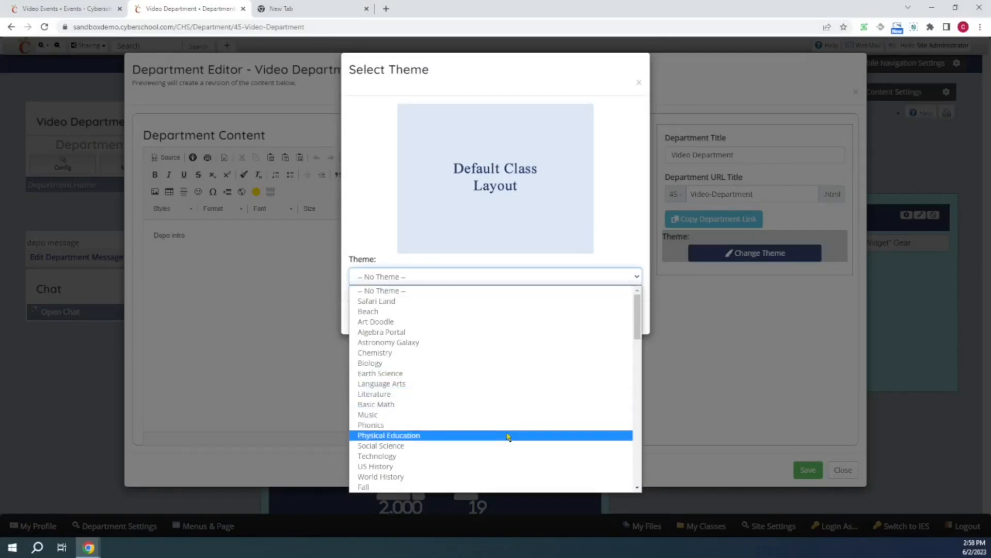
{"action": "scroll", "coordinate": [506, 434], "scroll_direction": "down", "scroll_amount": 3}
{"action": "scroll", "coordinate": [471, 412], "scroll_direction": "up", "scroll_amount": 1}
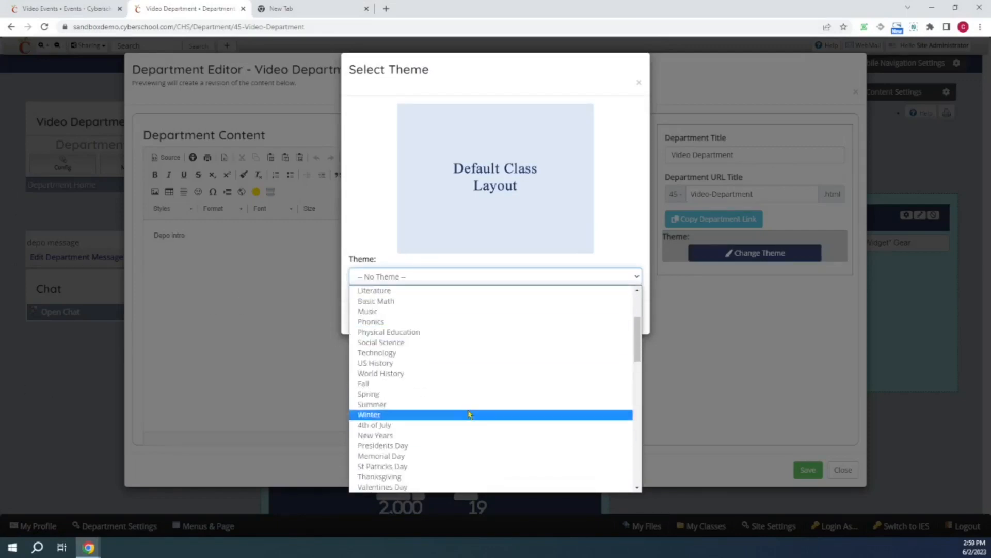
{"action": "left_click", "coordinate": [378, 322]}
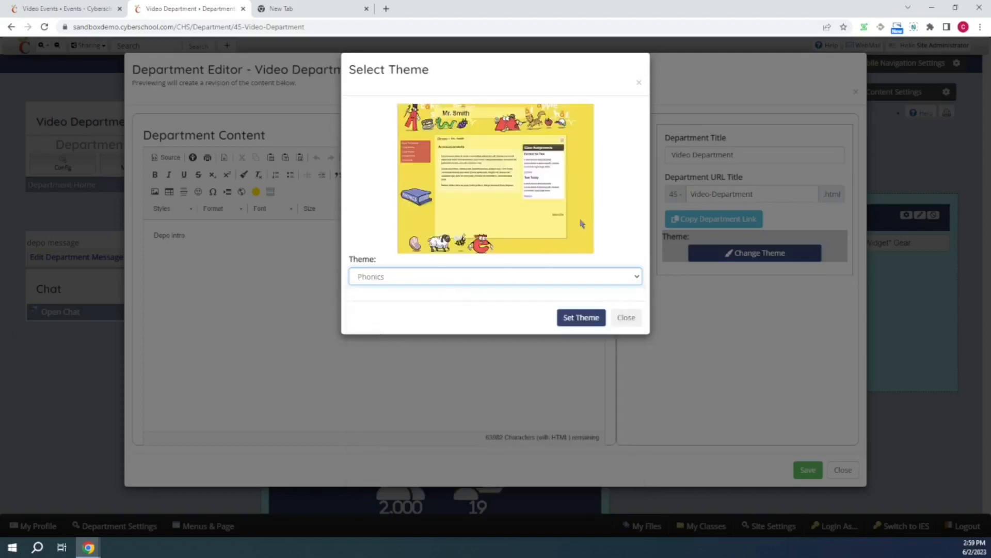
{"action": "left_click", "coordinate": [520, 276]}
{"action": "scroll", "coordinate": [527, 346], "scroll_direction": "down", "scroll_amount": 5}
{"action": "left_click", "coordinate": [479, 415]}
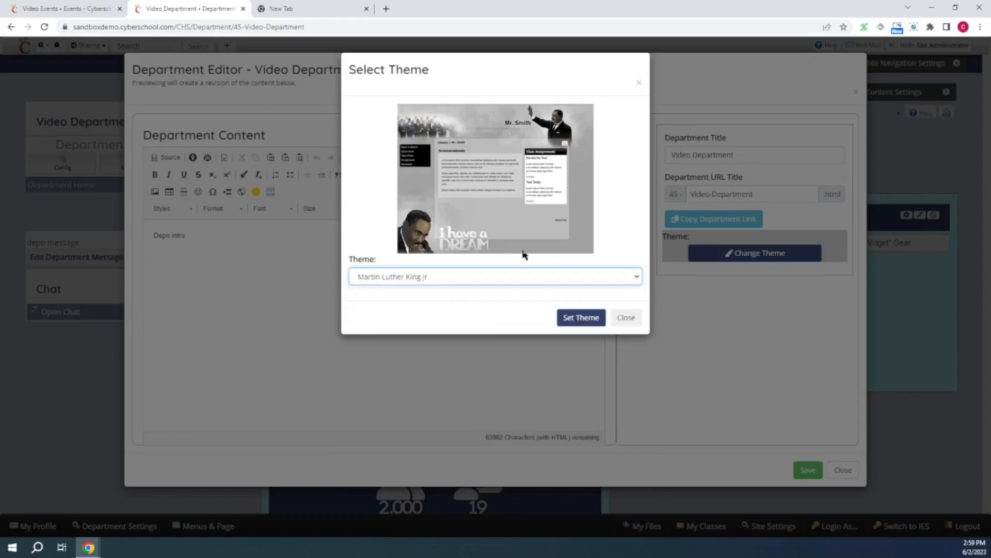
- Set the department theme to Snow Play and save the department
{"action": "left_click", "coordinate": [521, 273]}
{"action": "scroll", "coordinate": [487, 467], "scroll_direction": "down", "scroll_amount": 3}
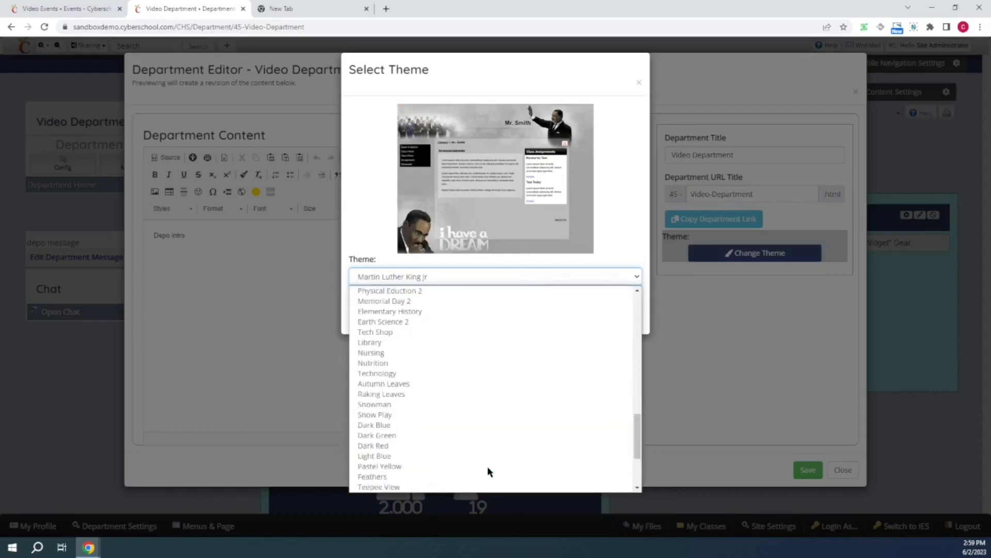
{"action": "left_click", "coordinate": [453, 419]}
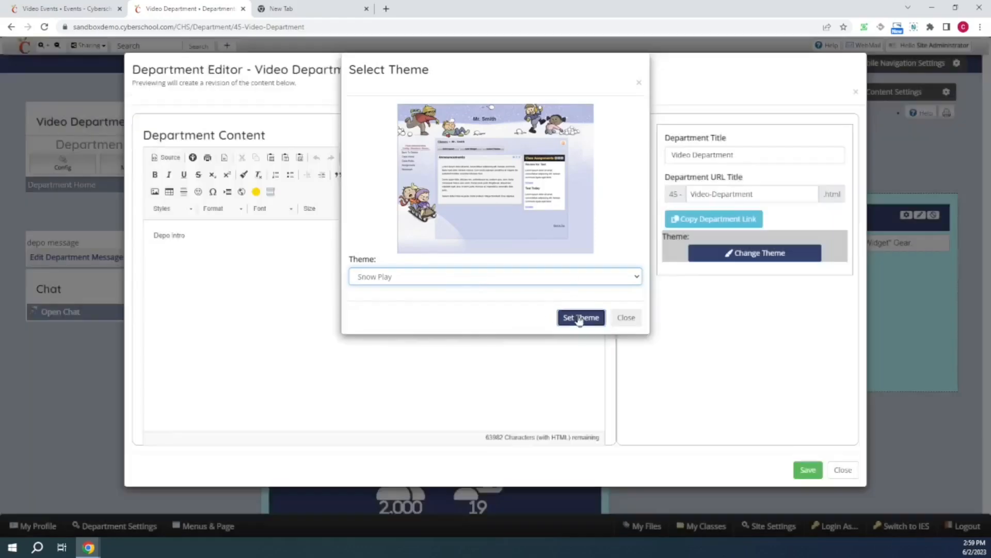
{"action": "left_click", "coordinate": [580, 317]}
{"action": "left_click", "coordinate": [808, 469]}
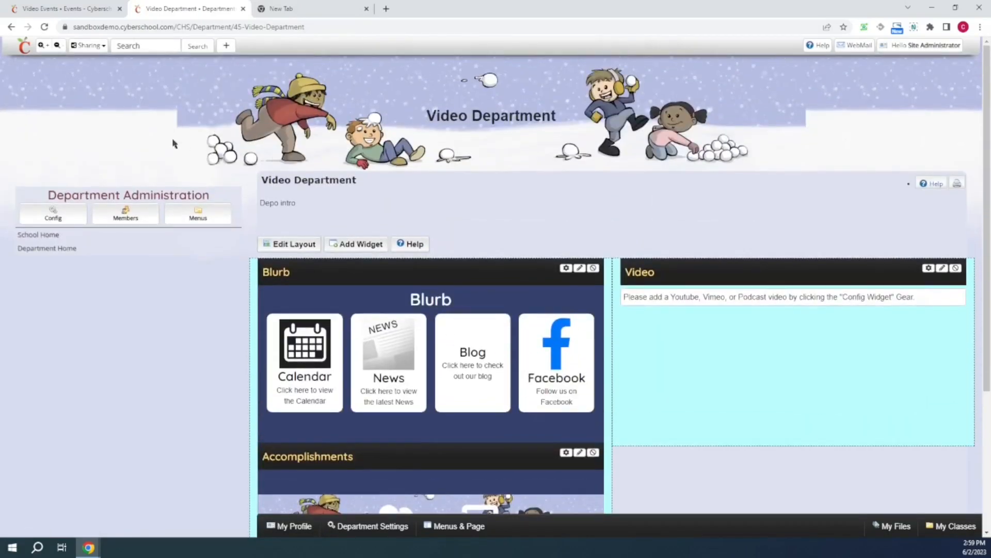
- Reset the department theme to No Theme and save the department
{"action": "left_click", "coordinate": [54, 214]}
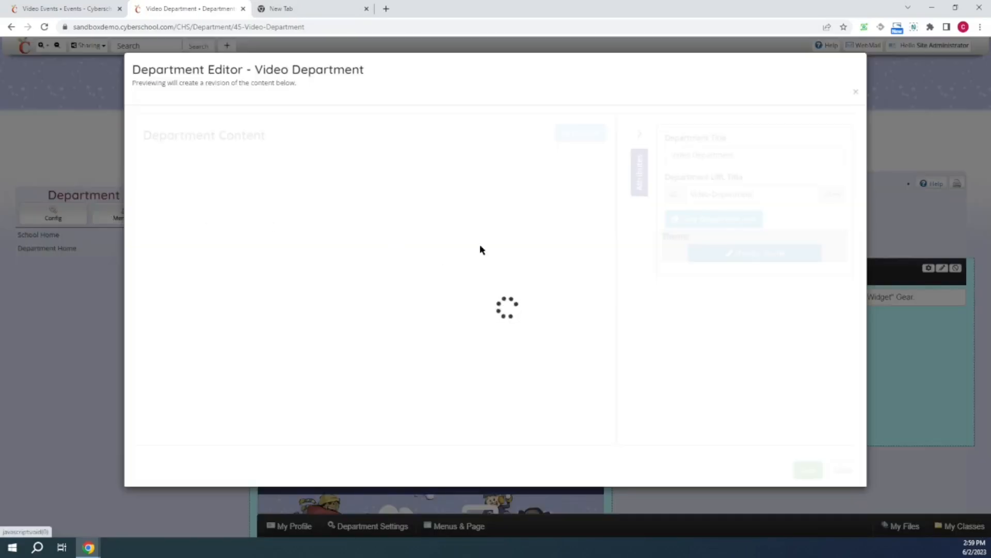
{"action": "left_click", "coordinate": [752, 255]}
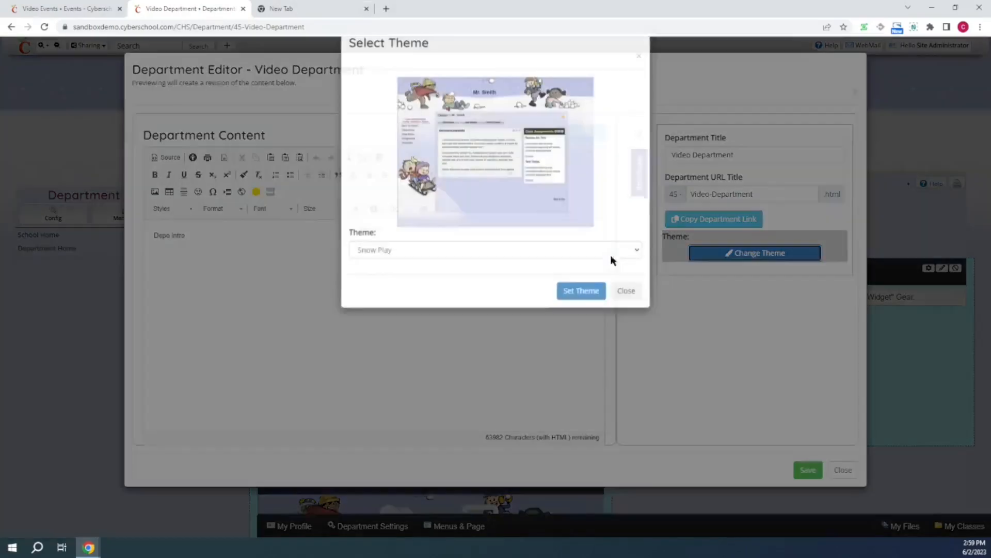
{"action": "left_click", "coordinate": [539, 275]}
{"action": "scroll", "coordinate": [525, 287], "scroll_direction": "up", "scroll_amount": 10}
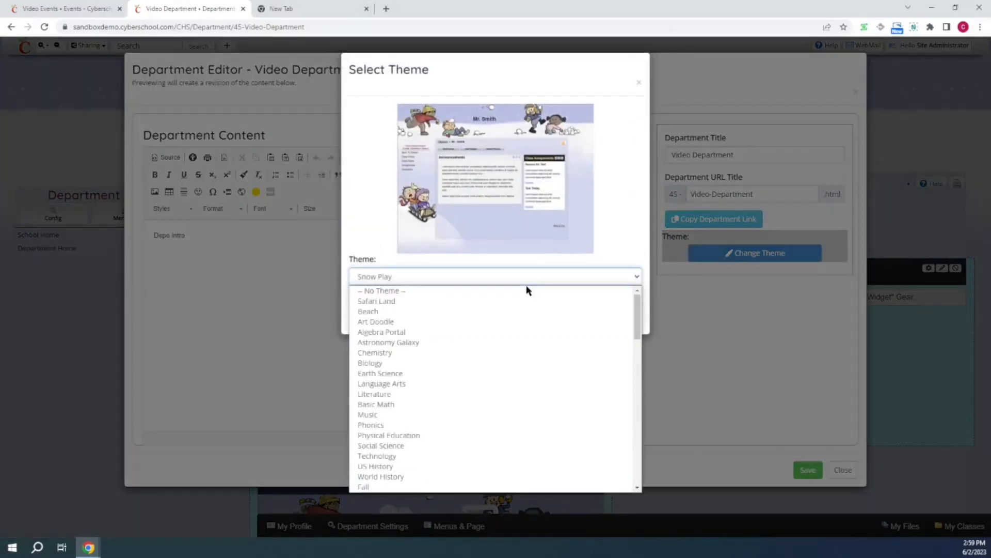
{"action": "left_click", "coordinate": [510, 292]}
{"action": "left_click", "coordinate": [580, 318]}
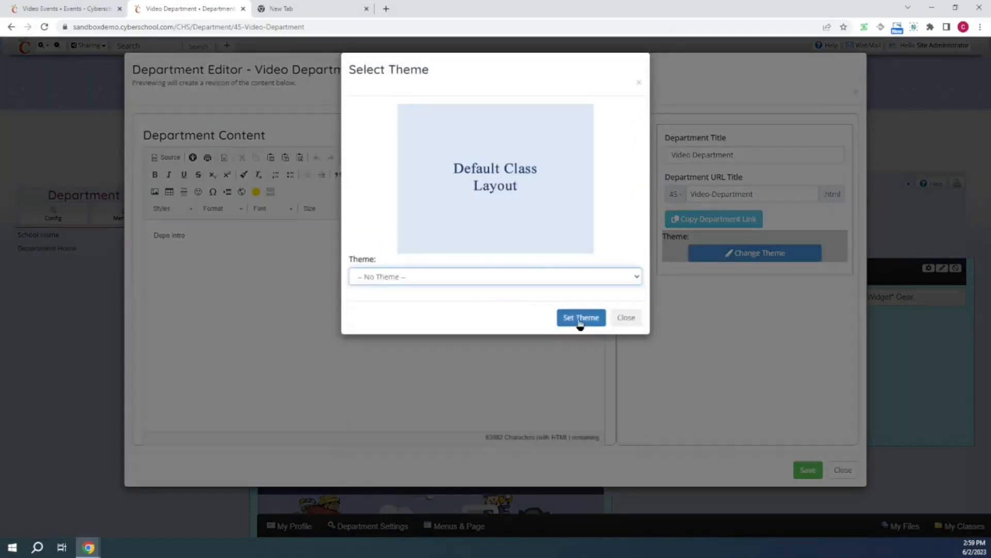
{"action": "left_click", "coordinate": [804, 471]}
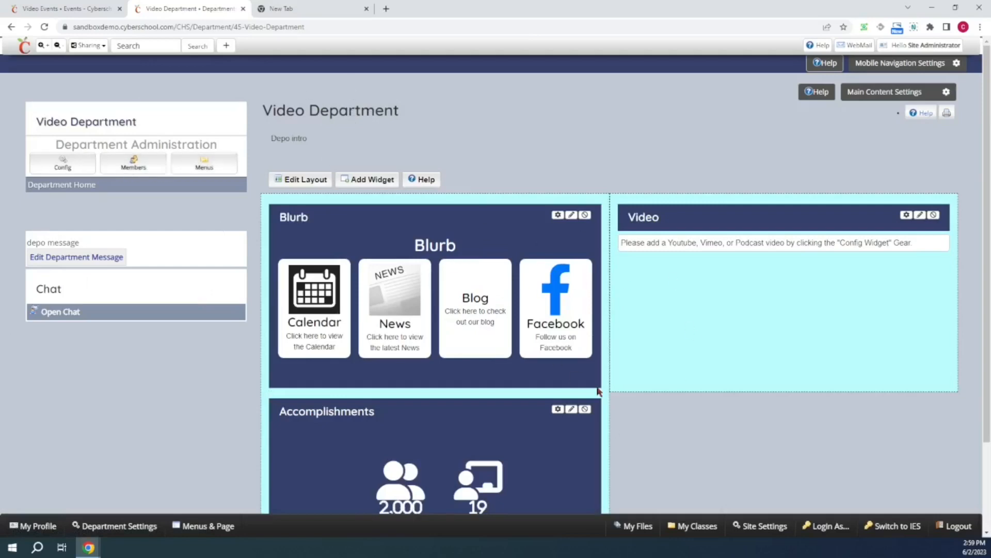
{"action": "left_click", "coordinate": [306, 179]}
{"action": "scroll", "coordinate": [538, 227], "scroll_direction": "down", "scroll_amount": 10}
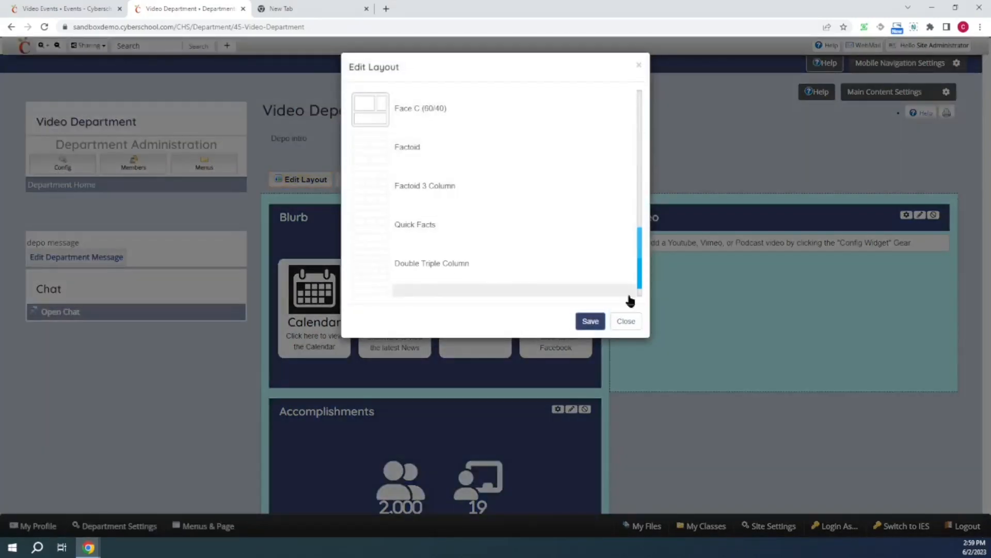
{"action": "left_click", "coordinate": [626, 322]}
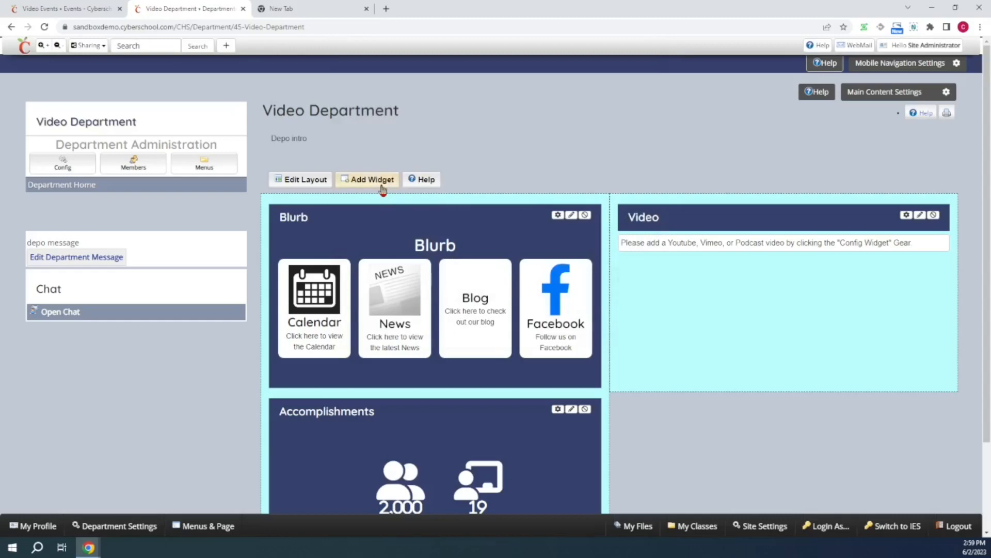
{"action": "left_click", "coordinate": [383, 181]}
{"action": "scroll", "coordinate": [544, 189], "scroll_direction": "down", "scroll_amount": 3}
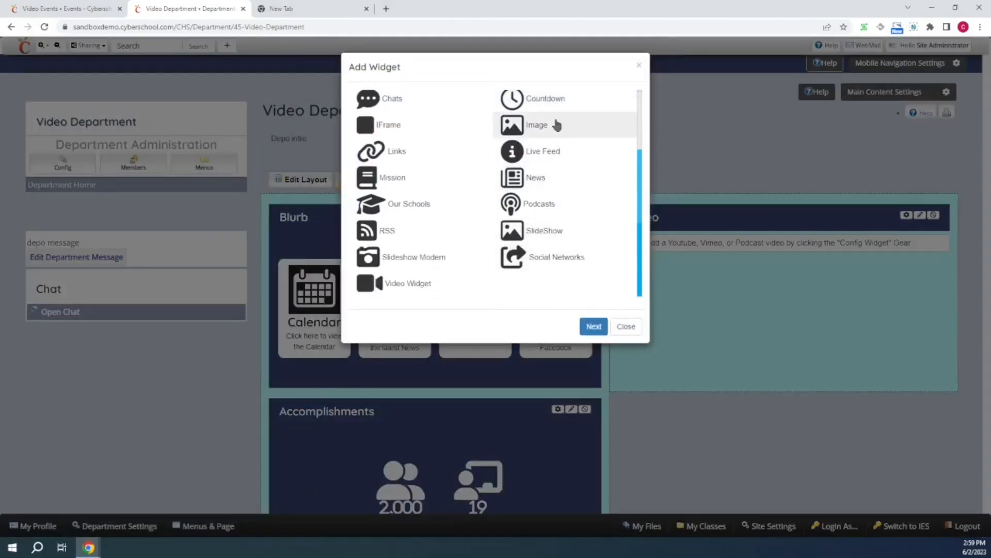
{"action": "scroll", "coordinate": [557, 125], "scroll_direction": "up", "scroll_amount": 3}
{"action": "scroll", "coordinate": [522, 185], "scroll_direction": "down", "scroll_amount": 3}
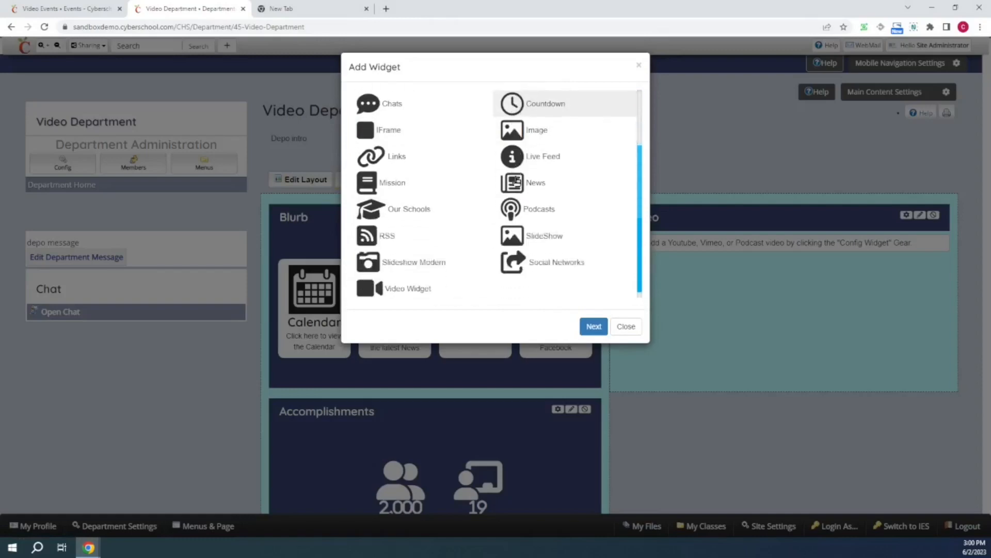
{"action": "left_click", "coordinate": [627, 327]}
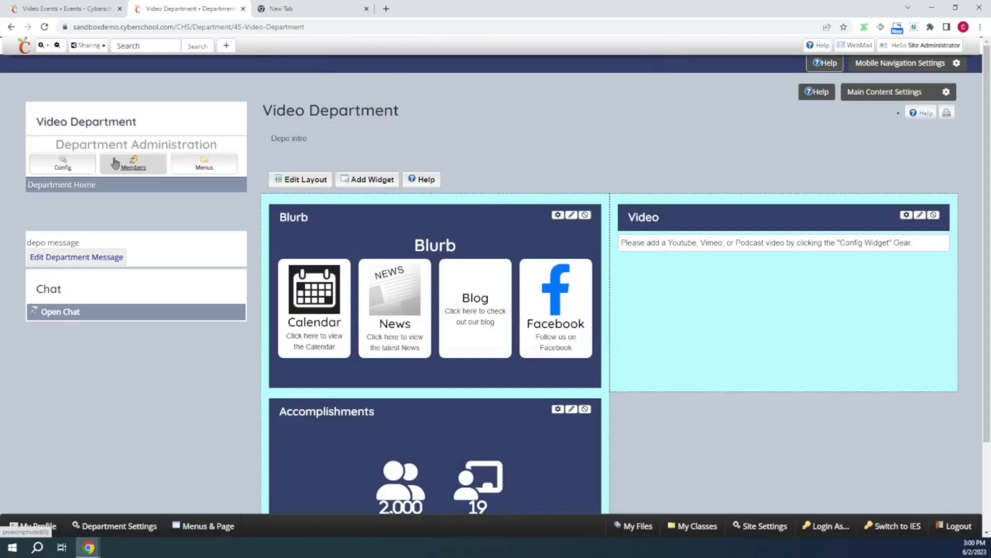
- Create a department member group named Admin
{"action": "left_click", "coordinate": [130, 162]}
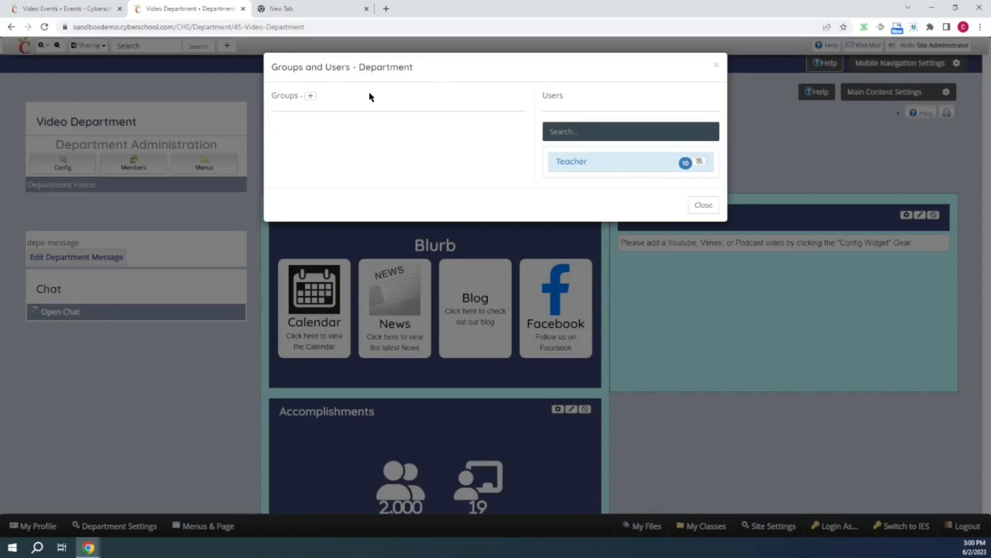
{"action": "left_click", "coordinate": [311, 95]}
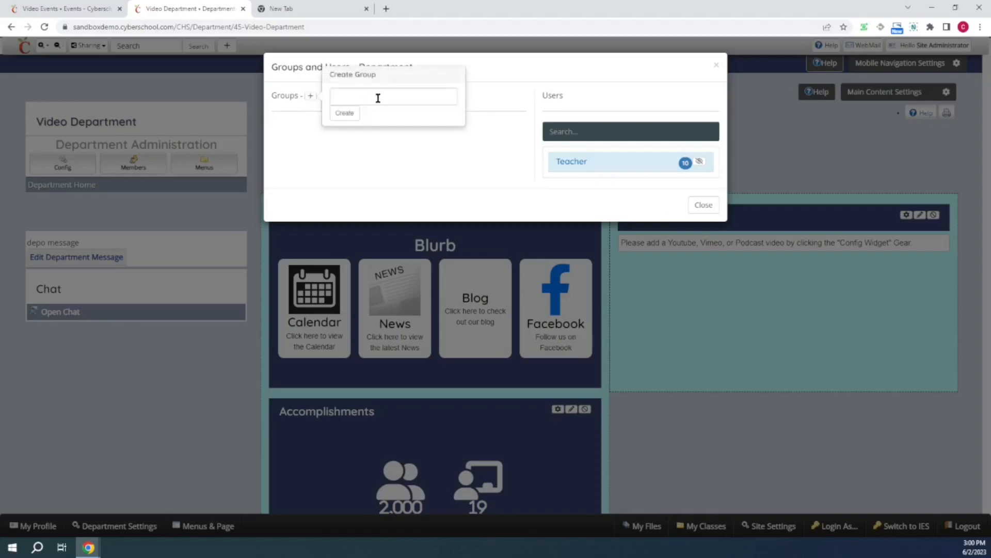
{"action": "type", "text": "Admin"}
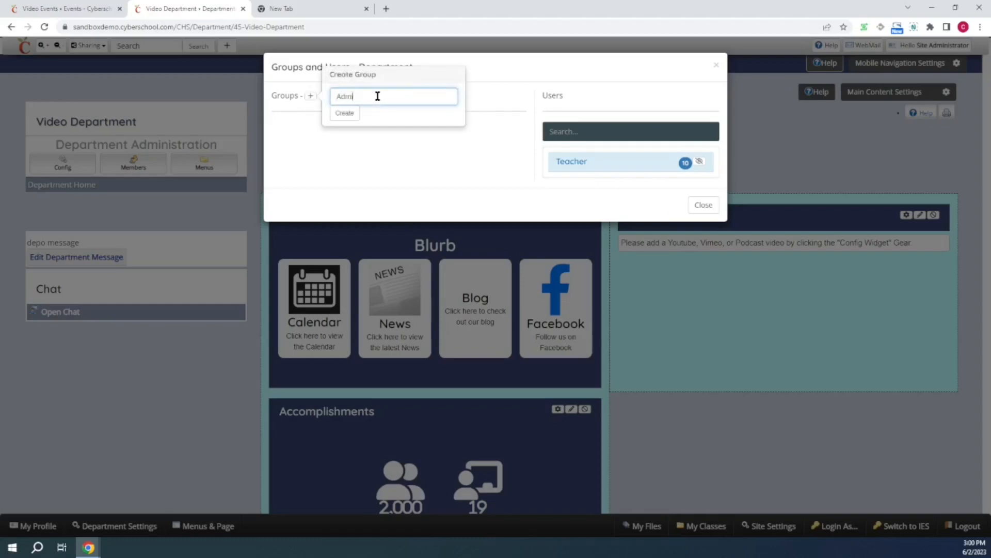
{"action": "left_click", "coordinate": [346, 113]}
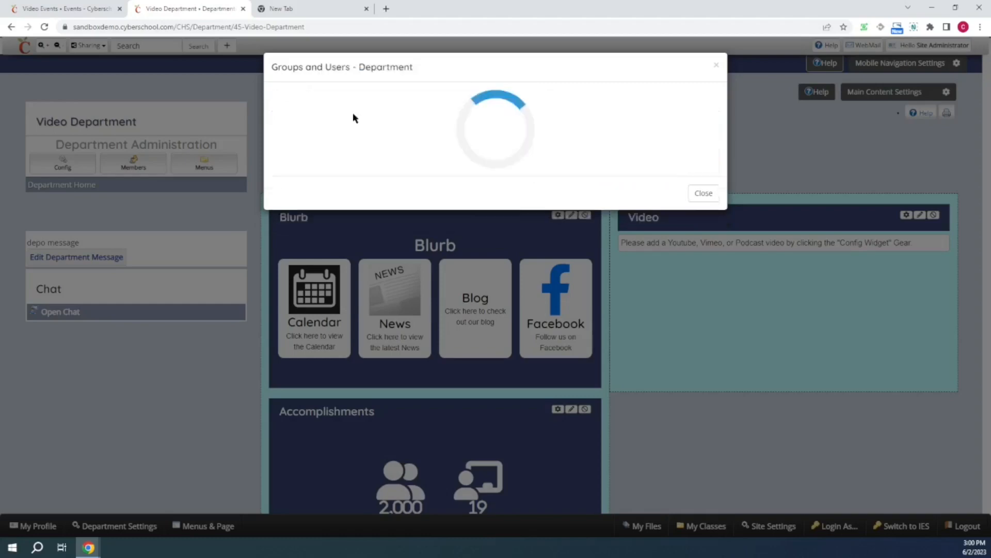
- Add the first listed Teacher user to the Admin group
{"action": "left_click", "coordinate": [685, 162]}
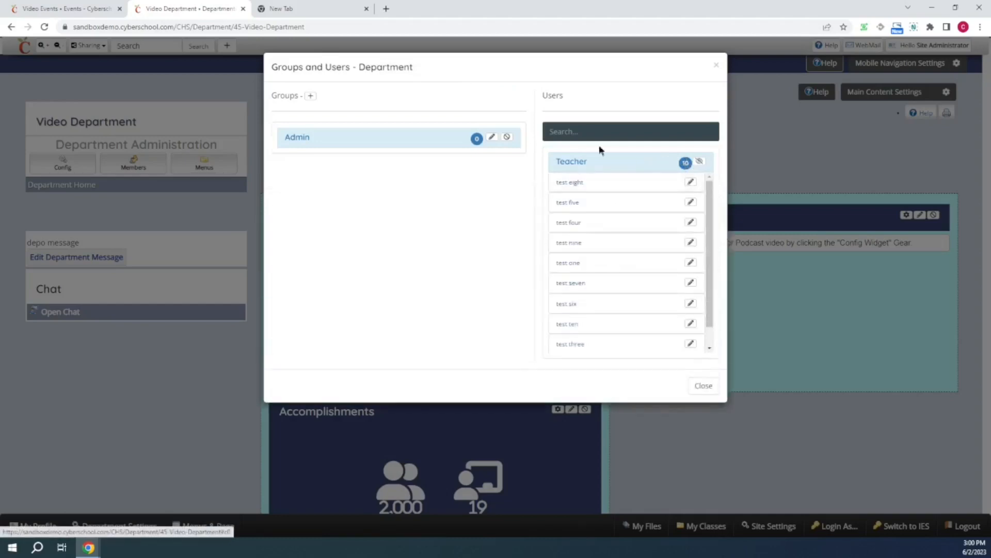
{"action": "left_click", "coordinate": [477, 147]}
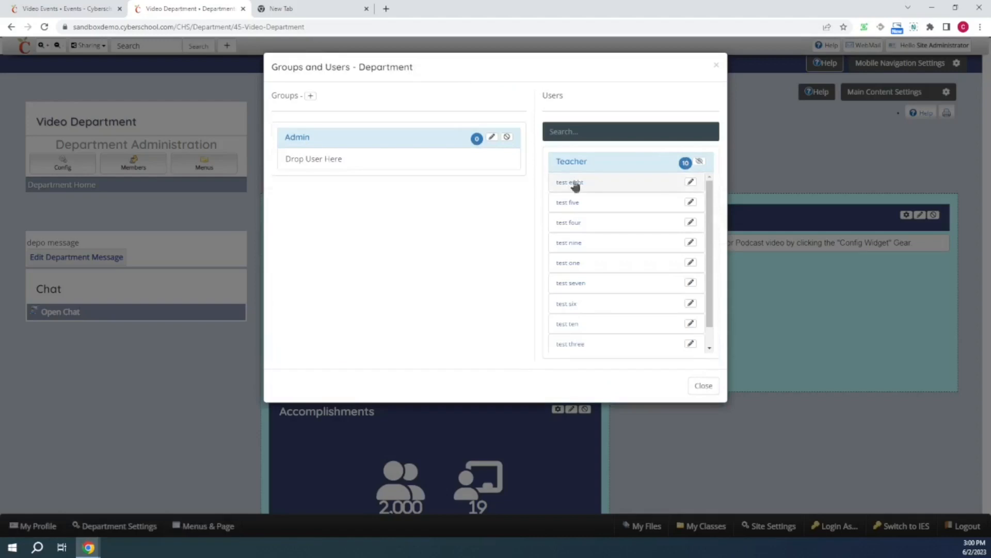
{"action": "left_click_drag", "start_coordinate": [567, 186], "coordinate": [349, 162]}
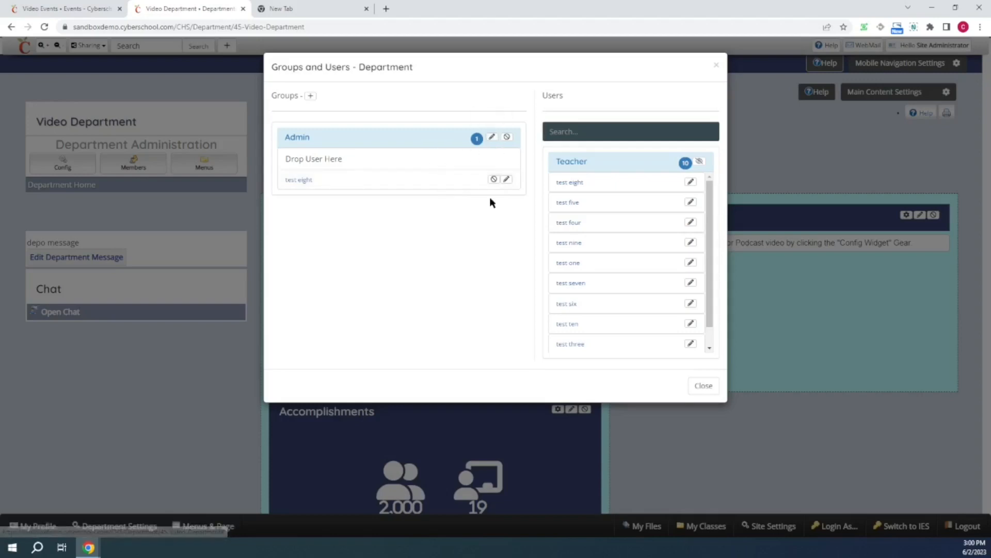
- Edit the Admin group so its users can manage config, members, menus and slideshows
{"action": "left_click", "coordinate": [492, 140]}
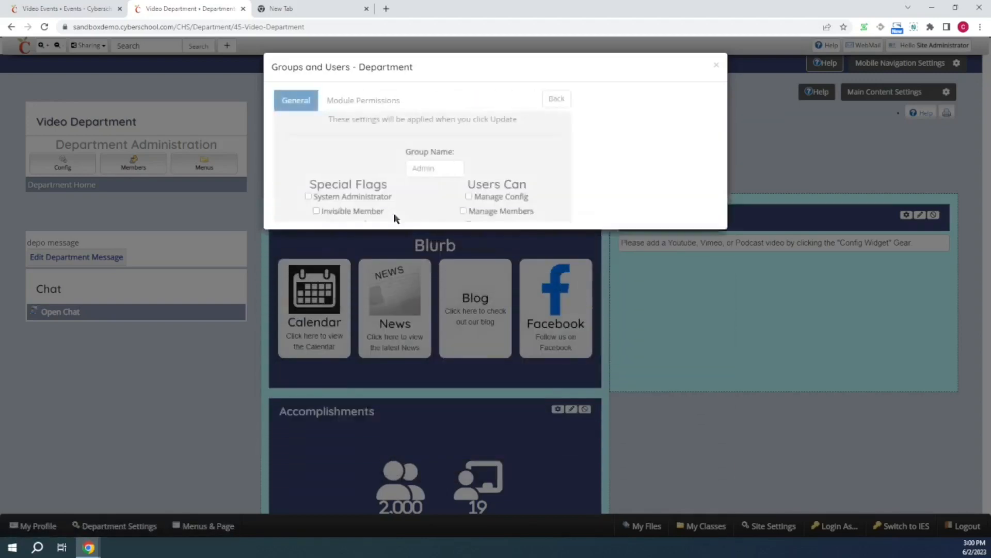
{"action": "left_click", "coordinate": [580, 198]}
{"action": "left_click", "coordinate": [574, 211]}
{"action": "left_click", "coordinate": [579, 225]}
{"action": "left_click", "coordinate": [571, 239]}
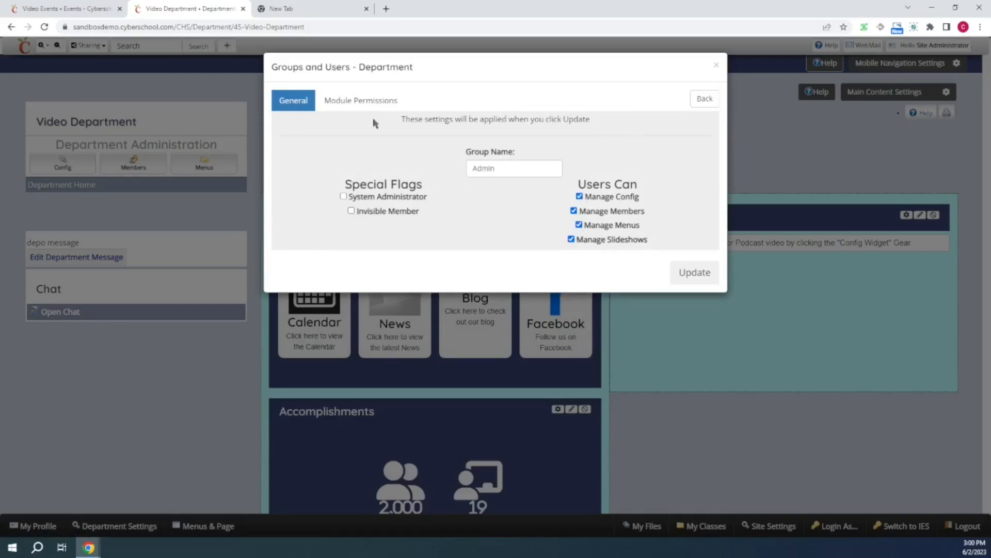
- Grant the Admin group Post permission on every module
{"action": "left_click", "coordinate": [360, 102]}
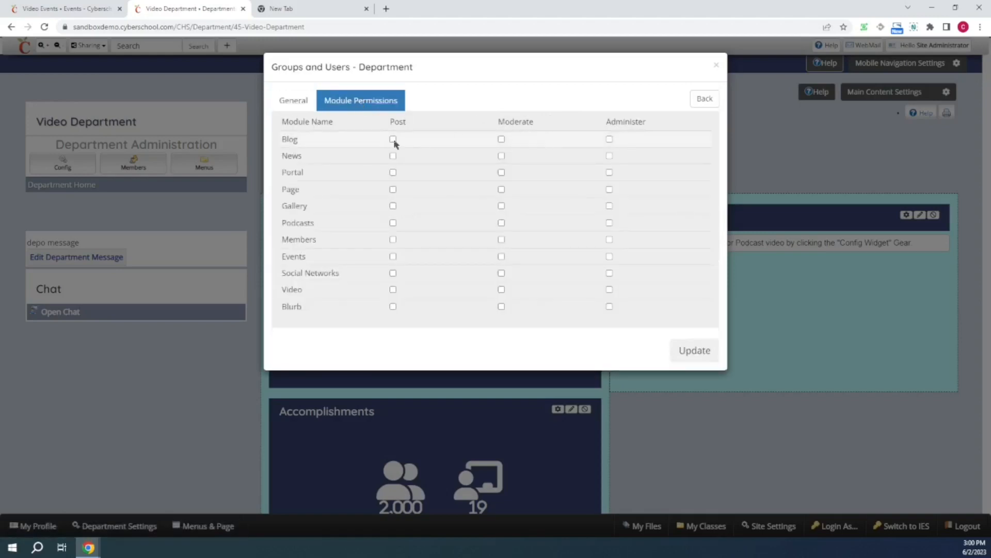
{"action": "left_click", "coordinate": [314, 100]}
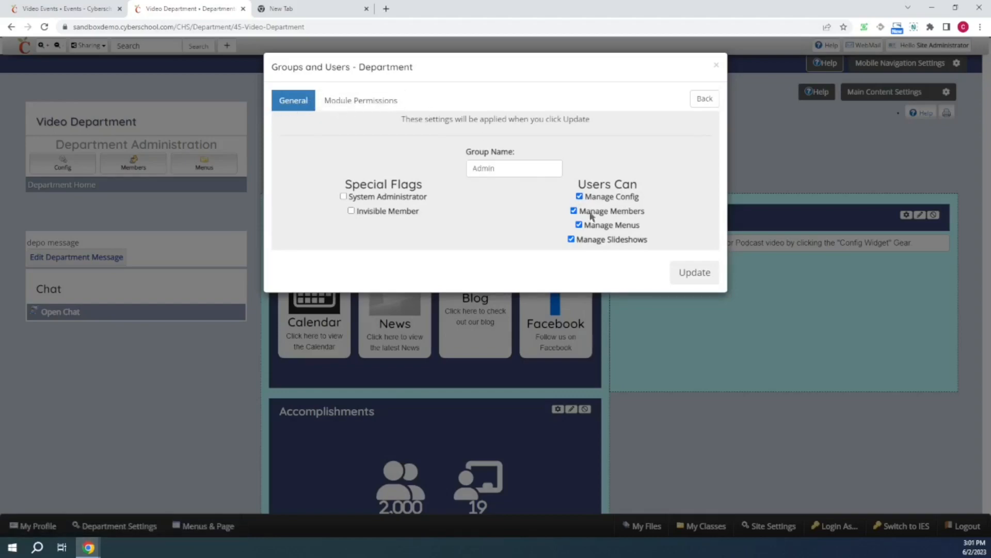
{"action": "left_click", "coordinate": [368, 101]}
{"action": "left_click", "coordinate": [293, 104]}
{"action": "left_click", "coordinate": [368, 104]}
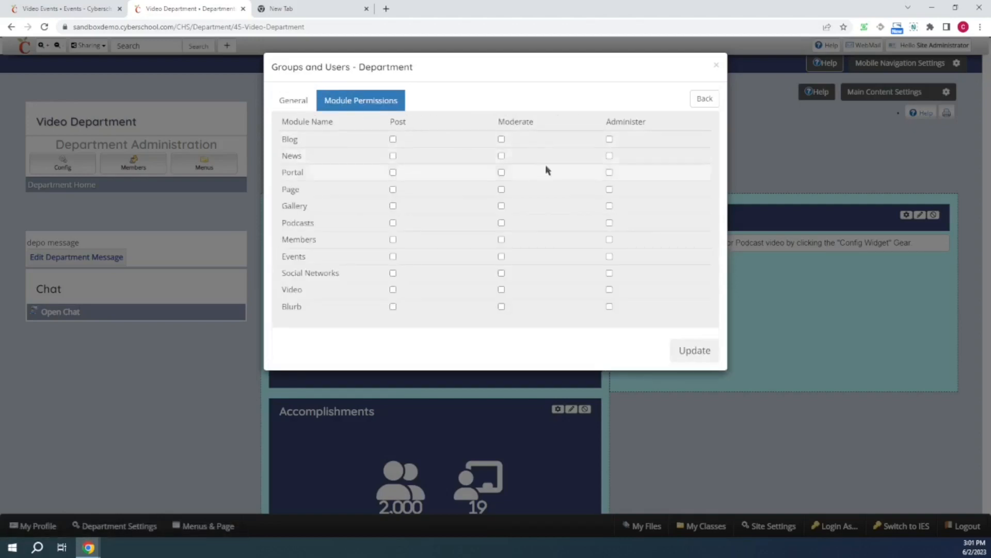
{"action": "left_click", "coordinate": [291, 100]}
{"action": "left_click", "coordinate": [395, 102]}
{"action": "left_click", "coordinate": [393, 156]}
{"action": "left_click", "coordinate": [393, 190]}
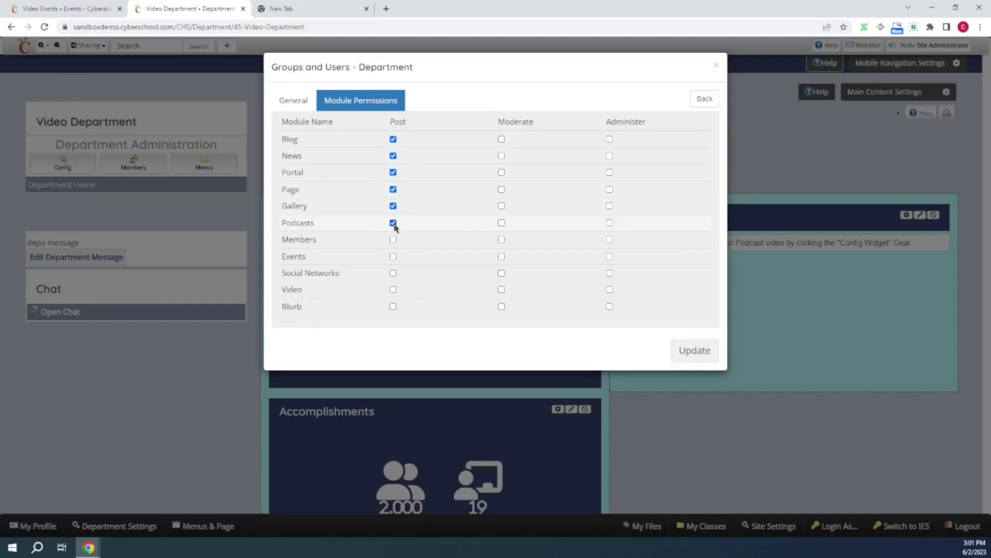
{"action": "left_click", "coordinate": [393, 239]}
{"action": "left_click", "coordinate": [393, 256]}
{"action": "left_click", "coordinate": [393, 272]}
{"action": "left_click", "coordinate": [393, 307]}
- Grant the Admin group Moderate permission on the department modules
{"action": "left_click", "coordinate": [501, 306]}
{"action": "left_click", "coordinate": [502, 290]}
{"action": "left_click", "coordinate": [501, 272]}
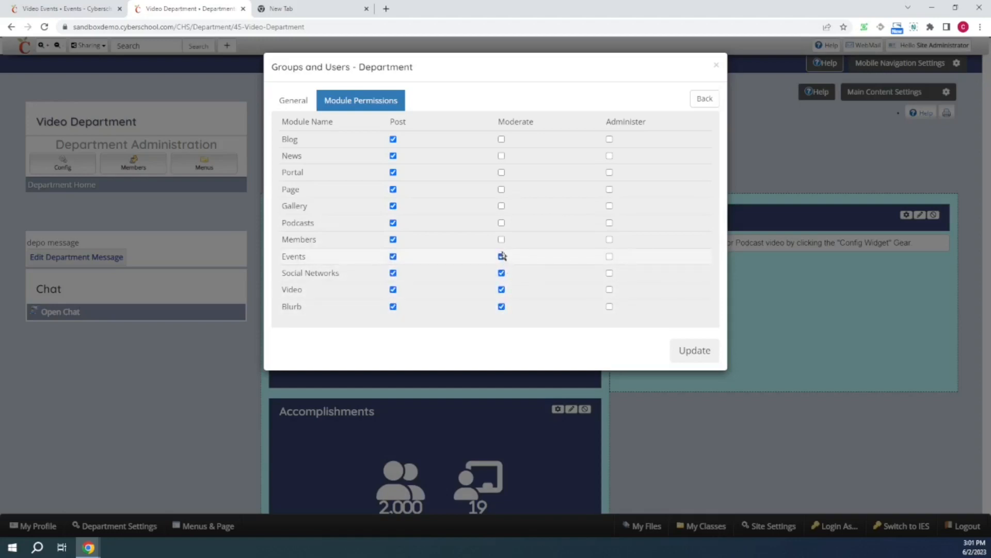
{"action": "left_click", "coordinate": [502, 223]}
{"action": "left_click", "coordinate": [501, 172]}
{"action": "left_click", "coordinate": [502, 156]}
- Grant the Admin group Administer permission on the modules and update the group
{"action": "left_click", "coordinate": [609, 172]}
{"action": "left_click", "coordinate": [609, 189]}
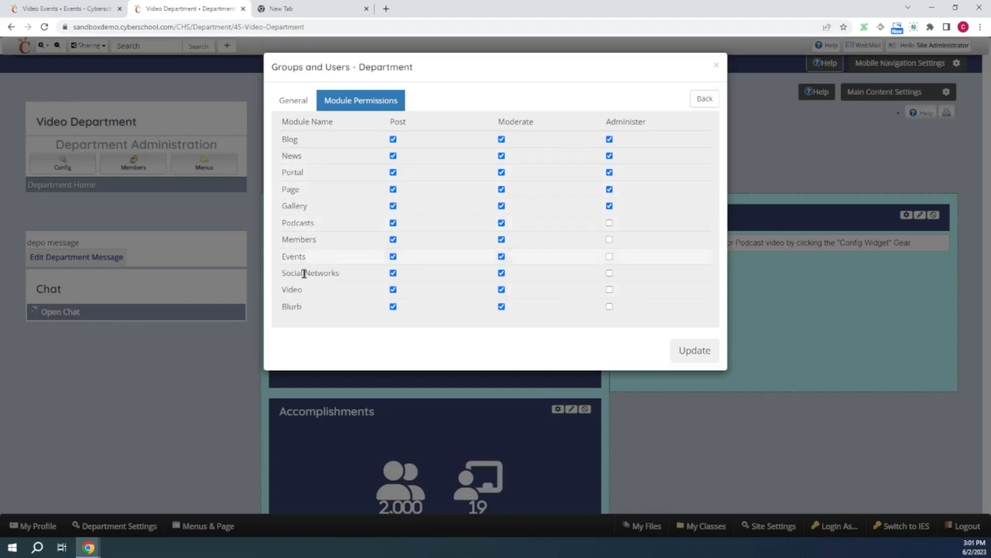
{"action": "left_click", "coordinate": [610, 225]}
{"action": "left_click", "coordinate": [609, 239]}
{"action": "left_click", "coordinate": [610, 257]}
{"action": "left_click", "coordinate": [610, 289]}
{"action": "left_click", "coordinate": [609, 307]}
{"action": "left_click", "coordinate": [309, 100]}
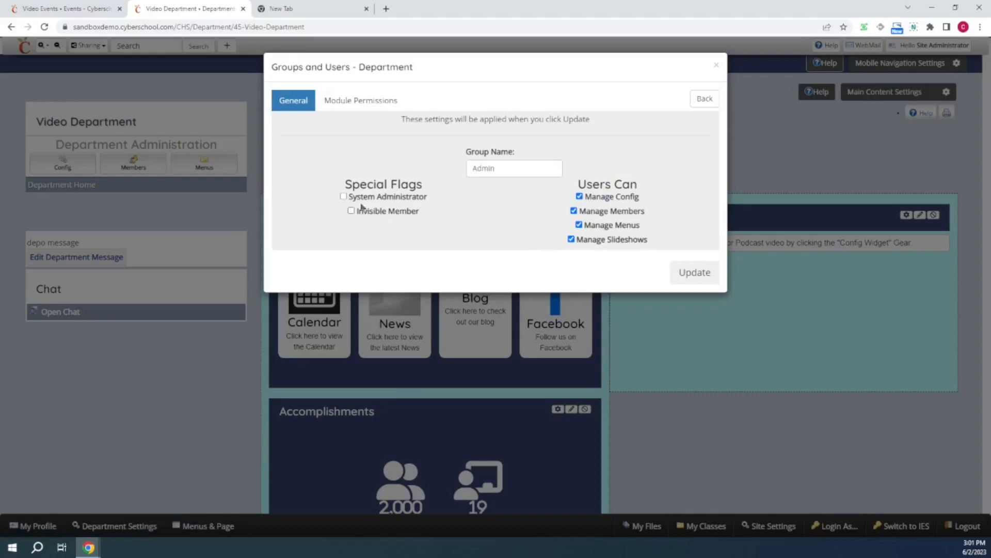
{"action": "left_click", "coordinate": [697, 275]}
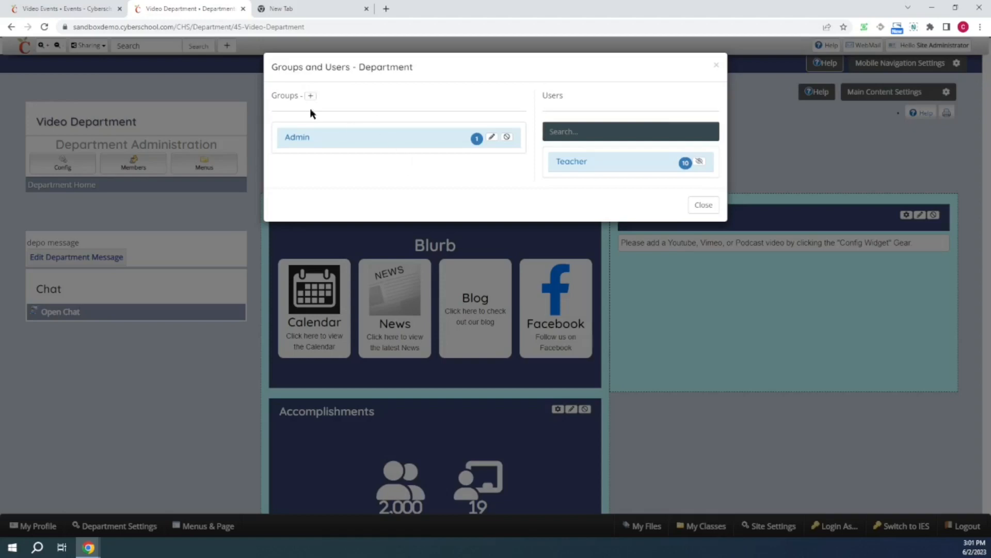
- Create a second department member group named non-admin
{"action": "left_click", "coordinate": [310, 96]}
{"action": "left_click", "coordinate": [377, 99]}
{"action": "type", "text": "non-admin"}
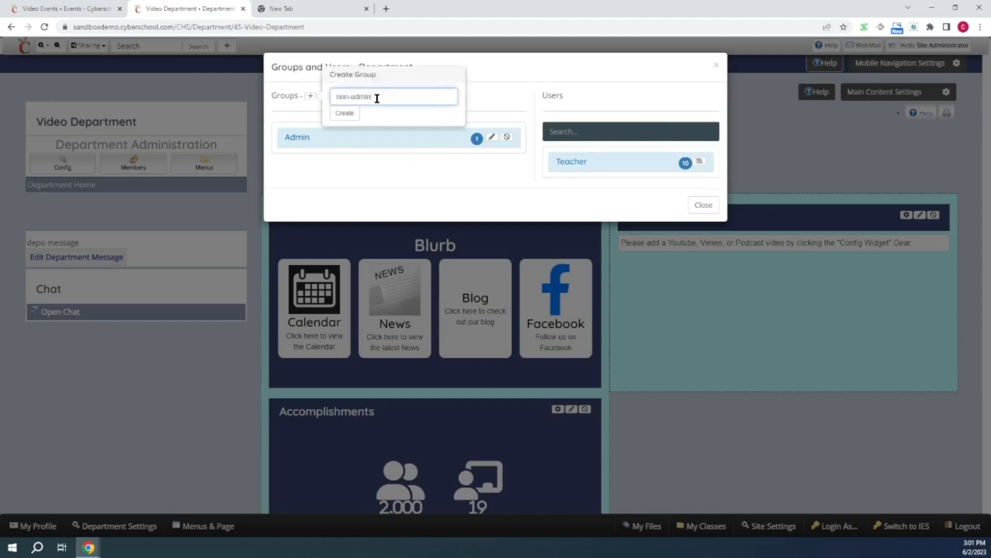
{"action": "left_click", "coordinate": [343, 114]}
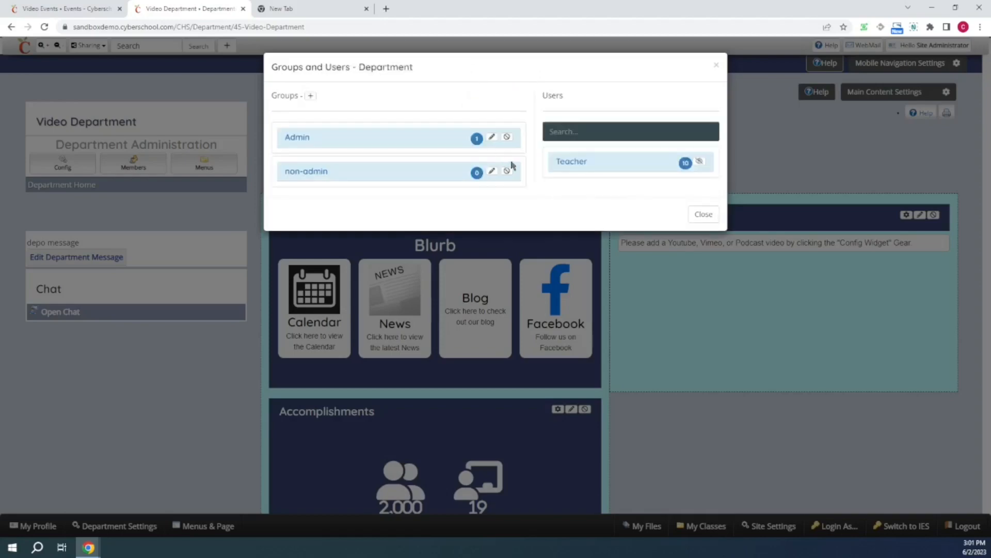
- Add the third listed Teacher user to the non-admin group
{"action": "left_click", "coordinate": [585, 164]}
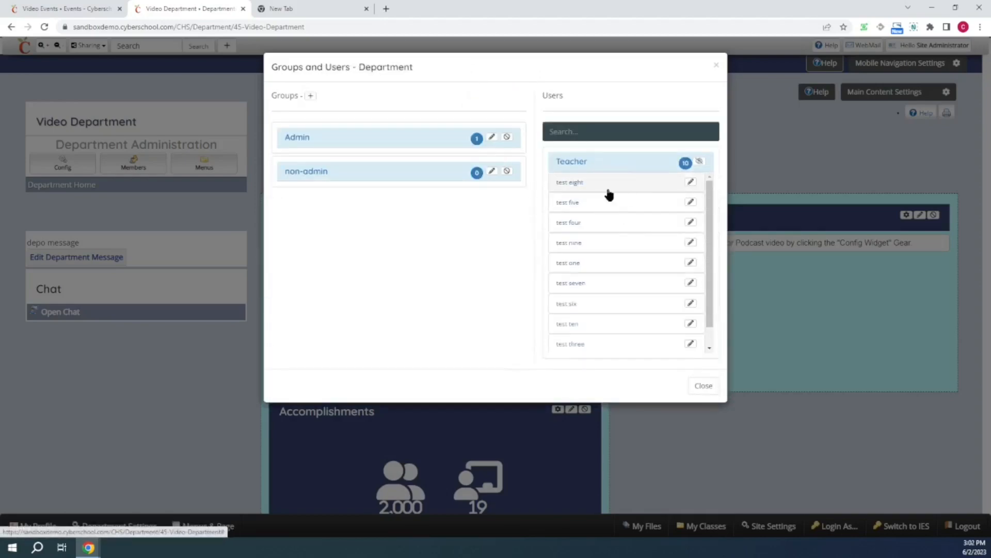
{"action": "left_click", "coordinate": [476, 172]}
{"action": "left_click_drag", "start_coordinate": [580, 227], "coordinate": [396, 200]}
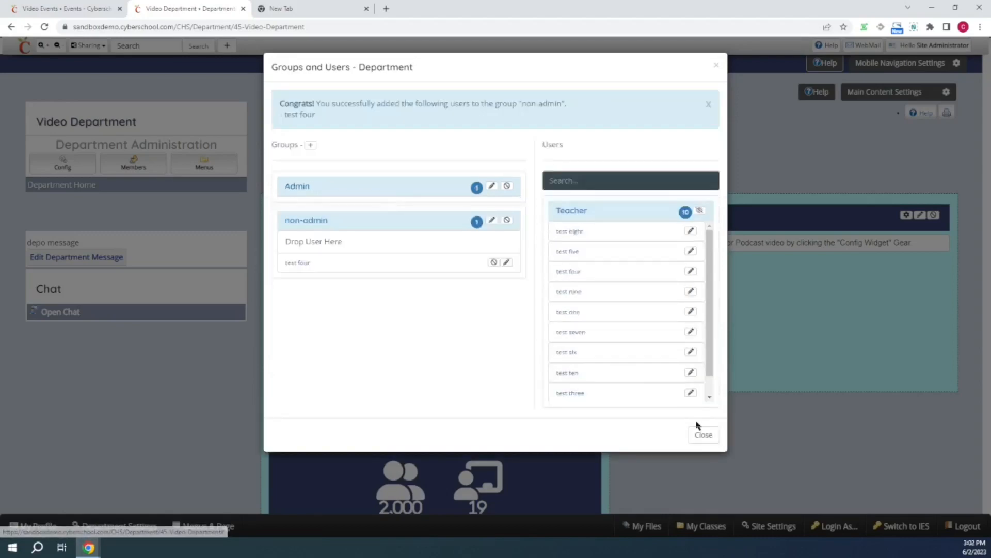
{"action": "left_click", "coordinate": [704, 435]}
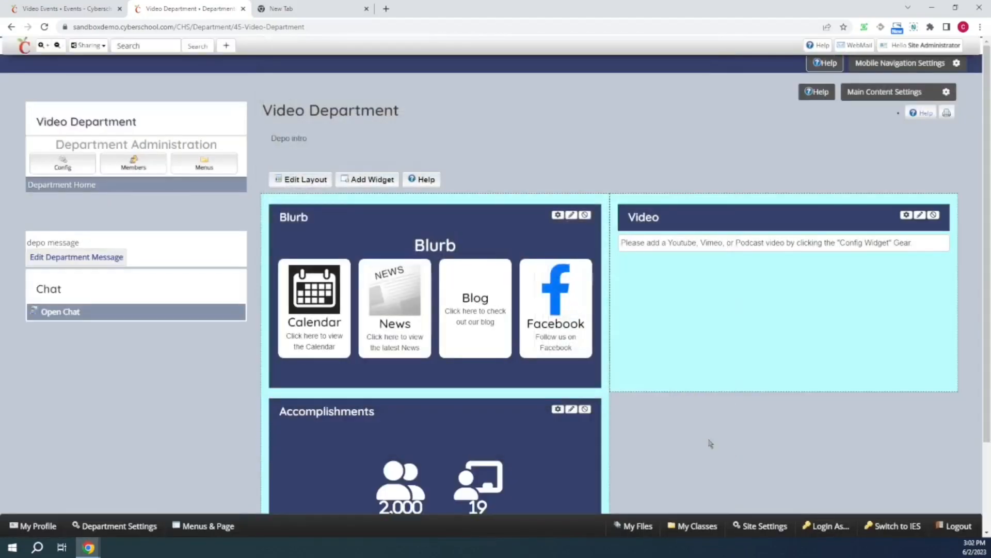
- Revoke the Teacher user from the non-admin group
{"action": "left_click", "coordinate": [134, 162]}
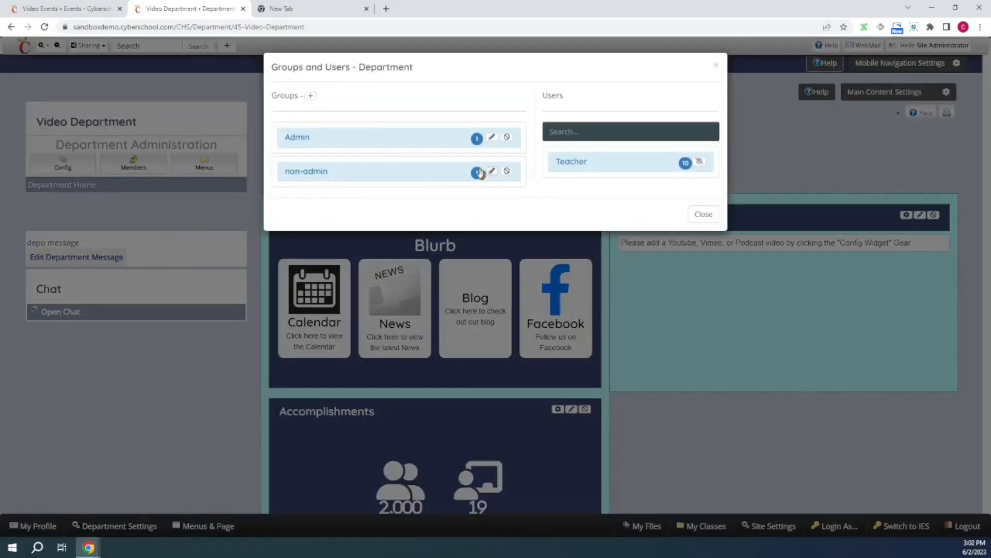
{"action": "left_click", "coordinate": [474, 138]}
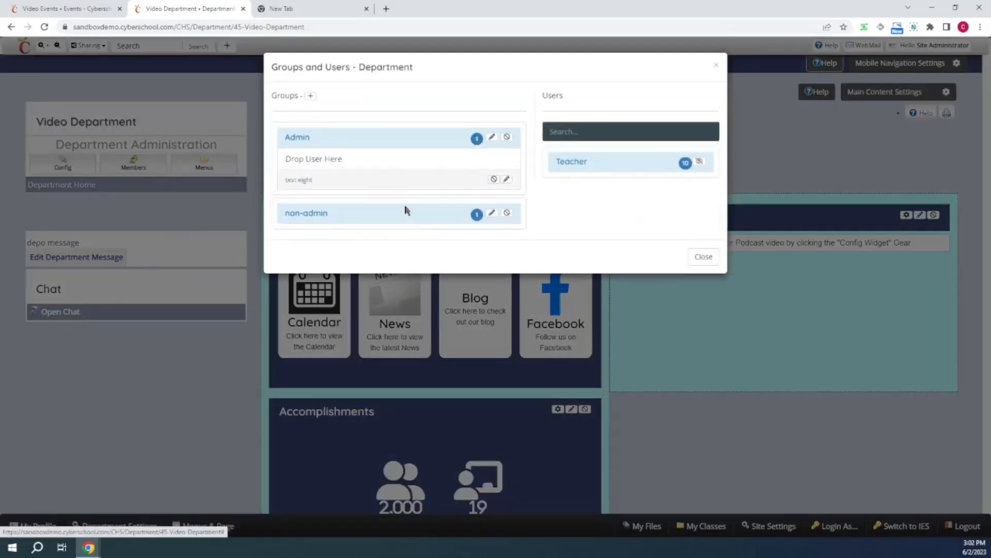
{"action": "left_click", "coordinate": [469, 219]}
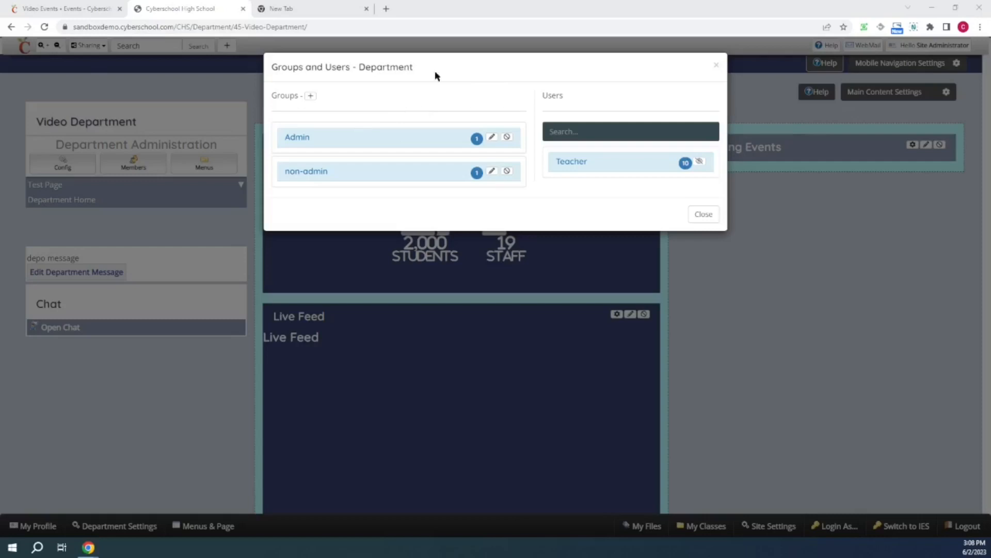
{"action": "left_click", "coordinate": [477, 139]}
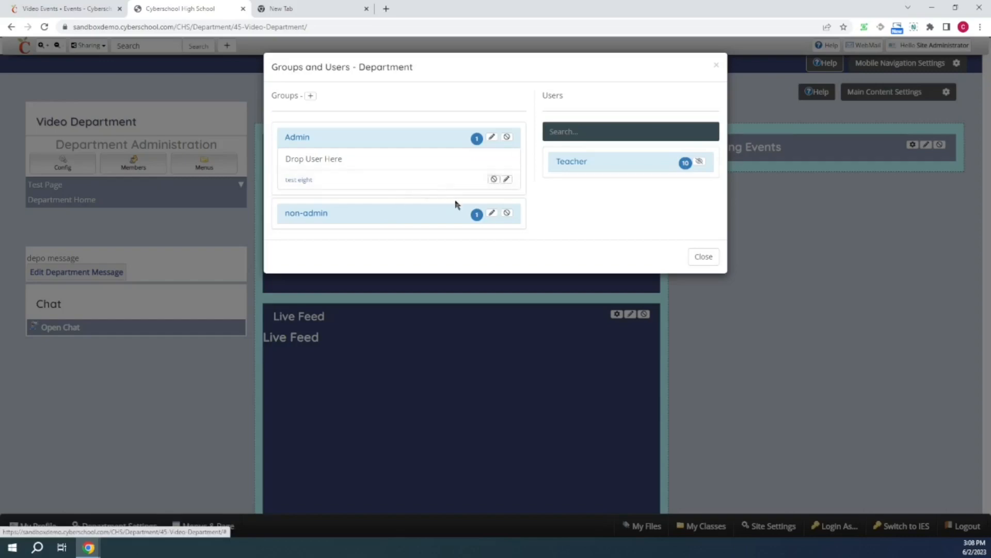
{"action": "left_click", "coordinate": [477, 219]}
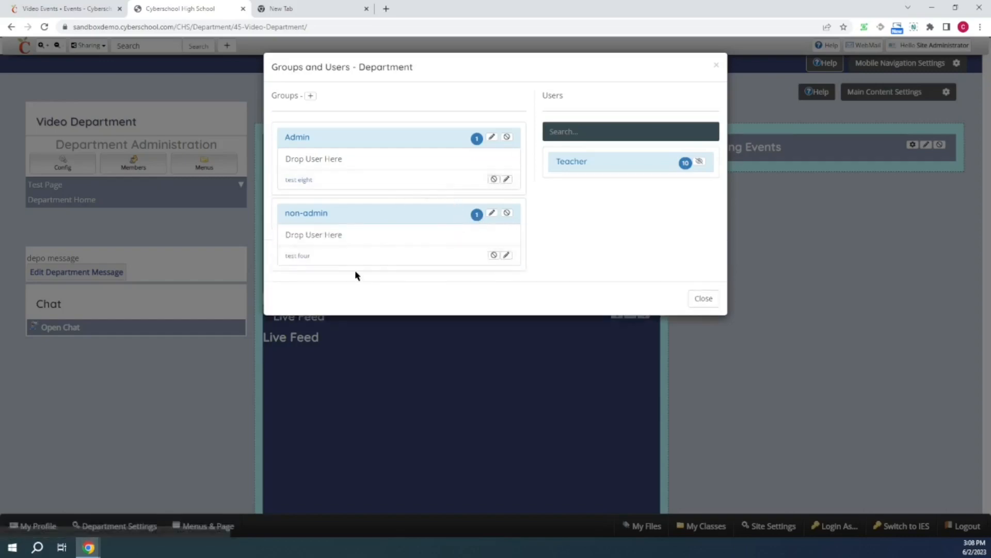
{"action": "left_click", "coordinate": [496, 258]}
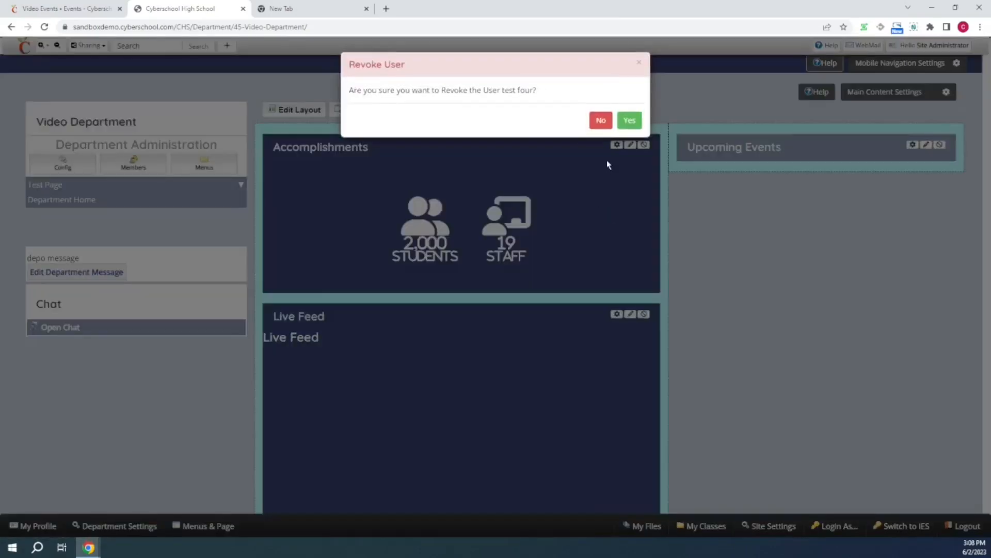
{"action": "left_click", "coordinate": [627, 123]}
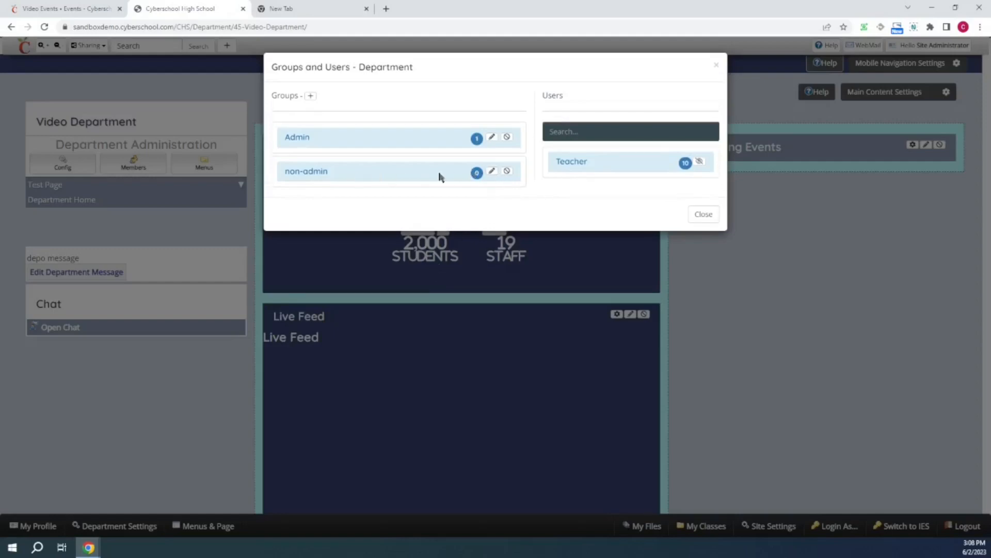
- Delete that Teacher user's account, keeping the content option at Delete Content
{"action": "left_click", "coordinate": [476, 174]}
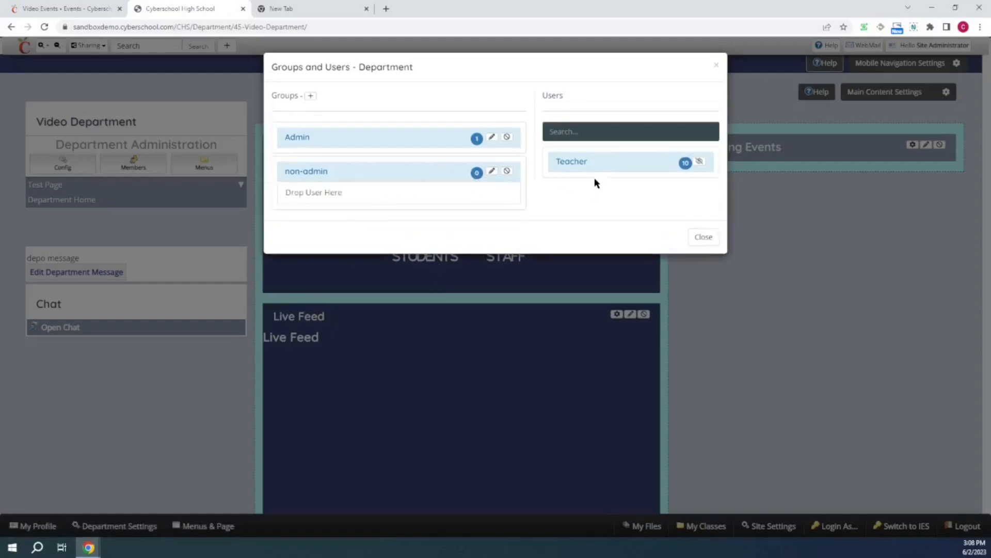
{"action": "left_click", "coordinate": [685, 163]}
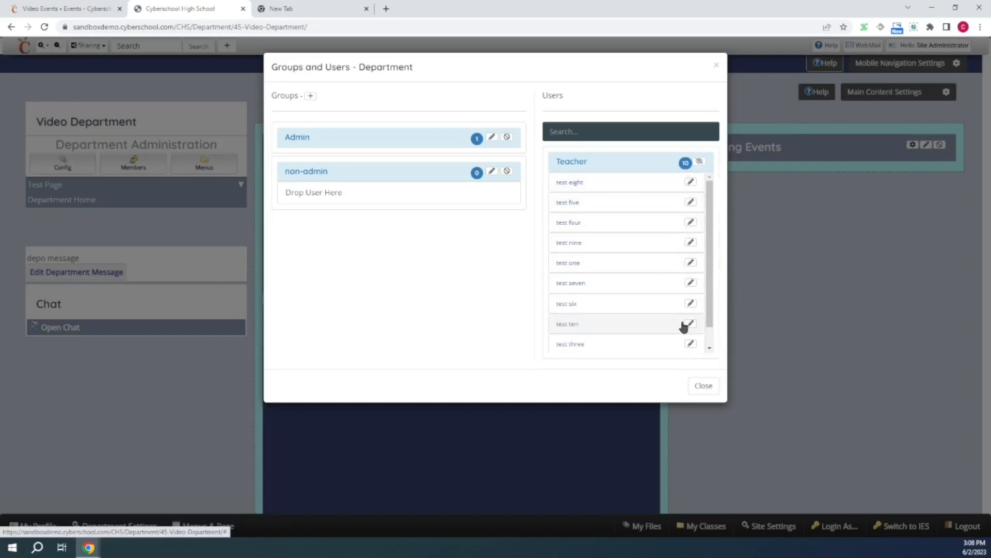
{"action": "left_click", "coordinate": [691, 223]}
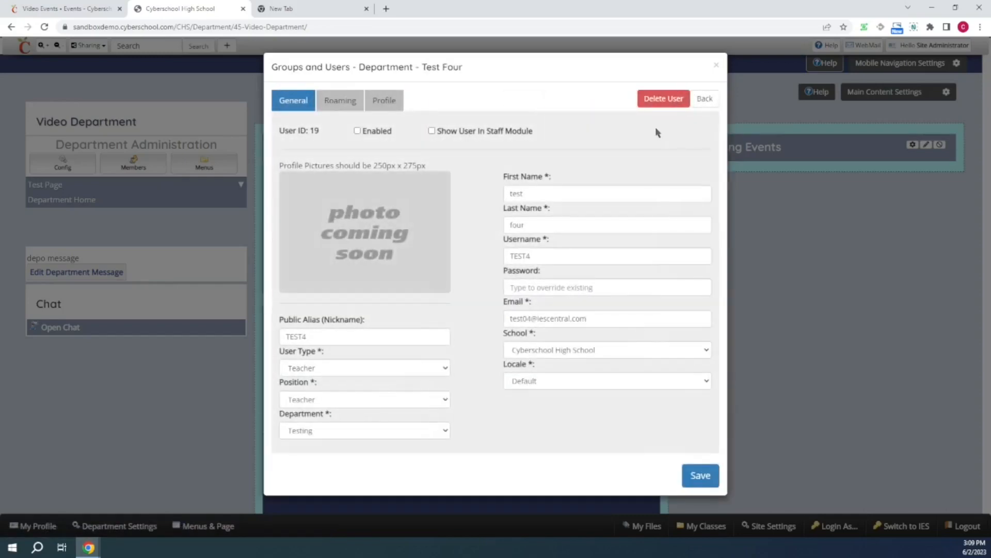
{"action": "left_click", "coordinate": [659, 100]}
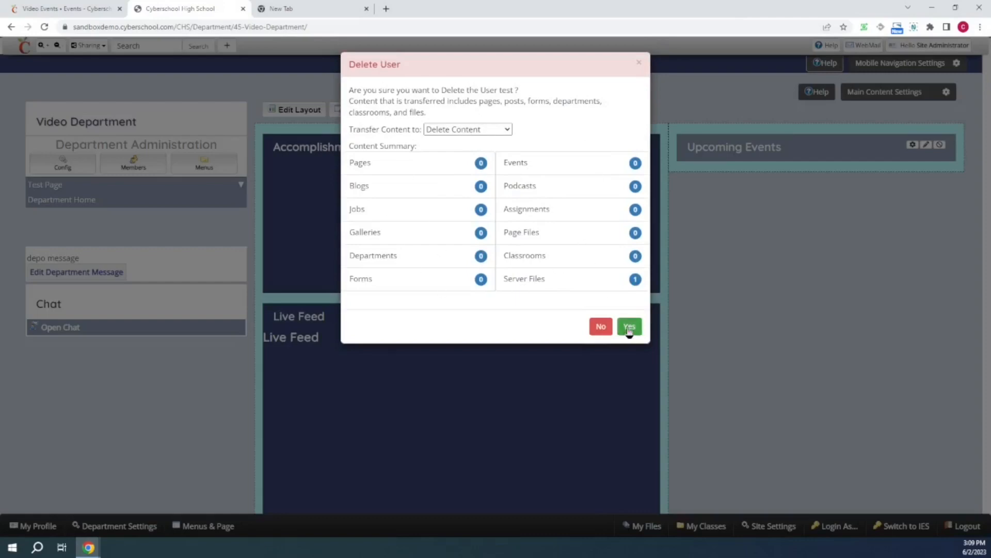
{"action": "left_click", "coordinate": [501, 131]}
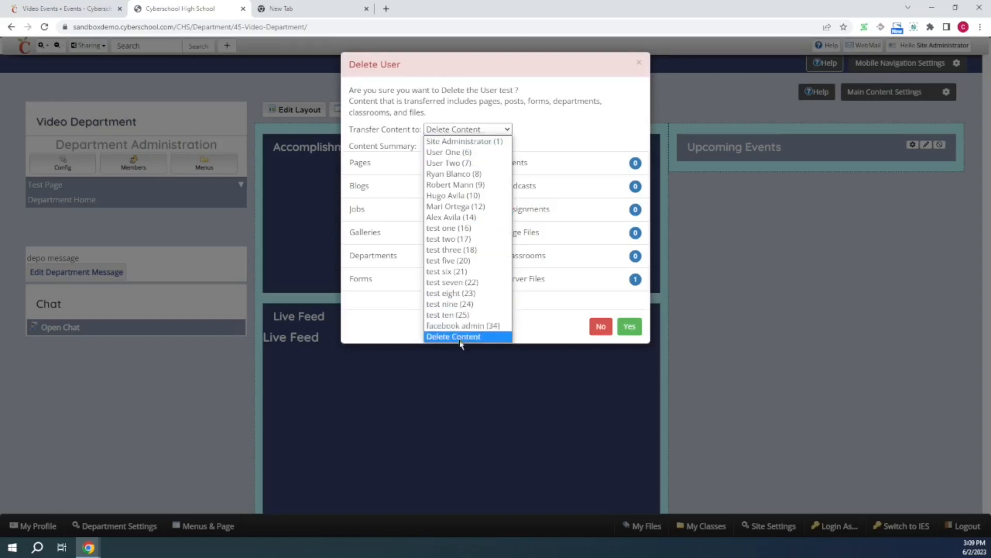
{"action": "left_click", "coordinate": [630, 326]}
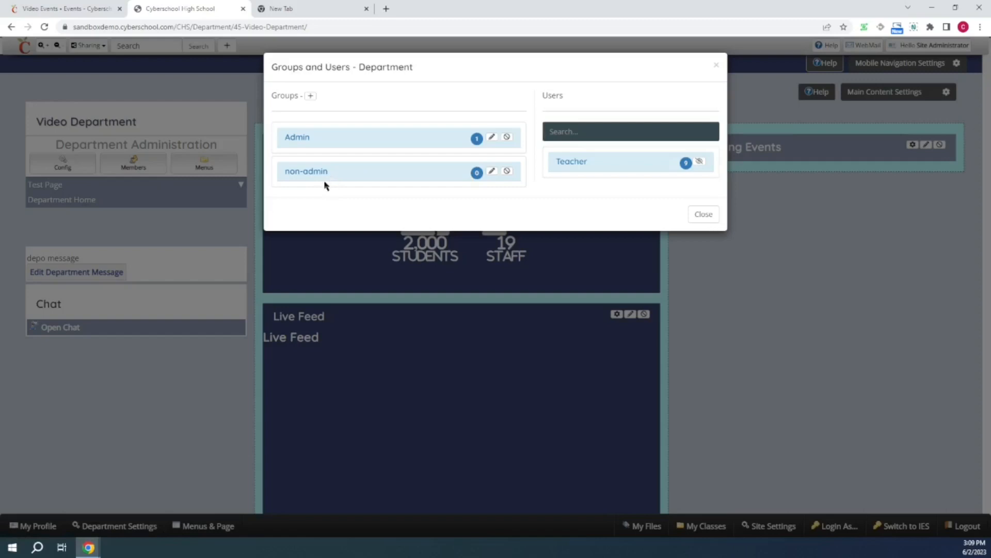
- Try to delete the Admin group's member account from the user editor
{"action": "left_click", "coordinate": [477, 139]}
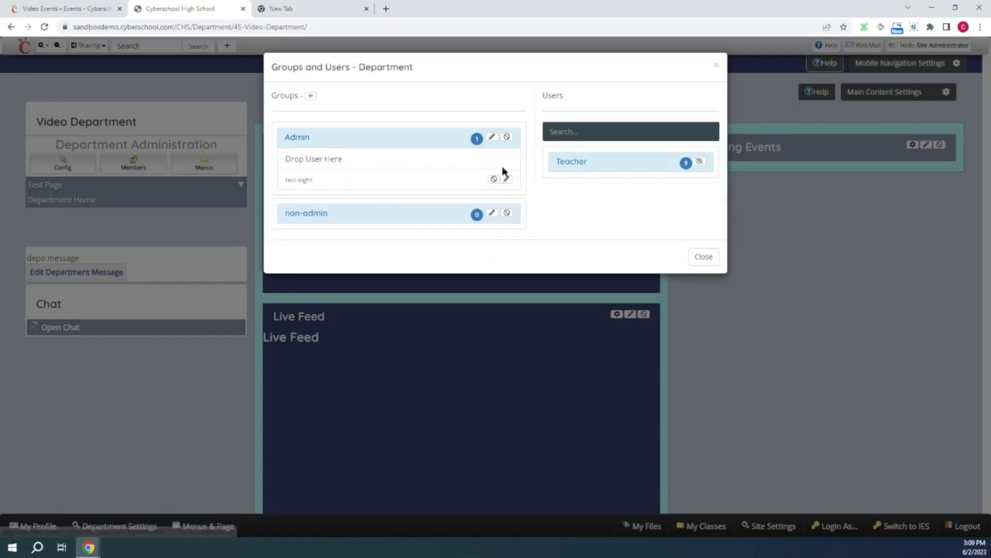
{"action": "left_click", "coordinate": [507, 181]}
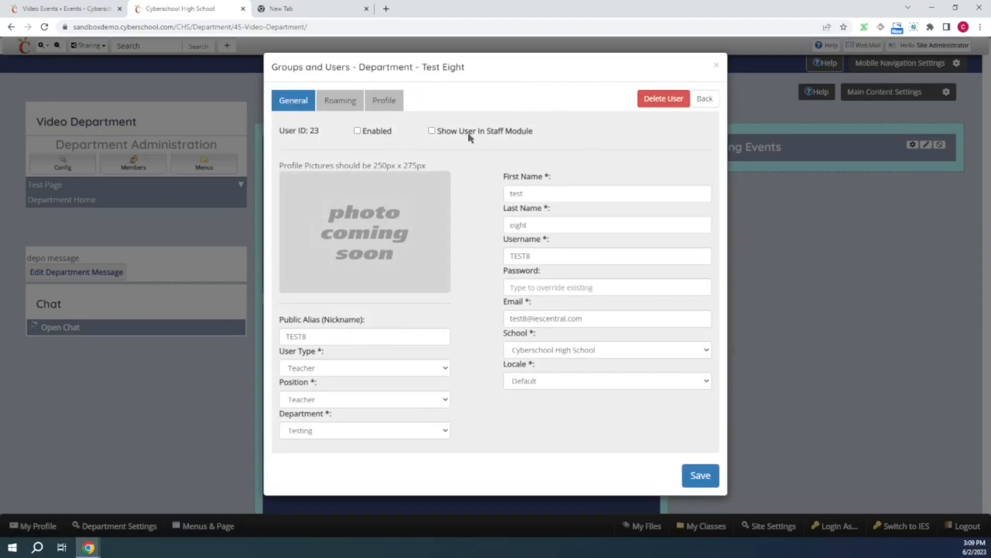
{"action": "left_click", "coordinate": [663, 98]}
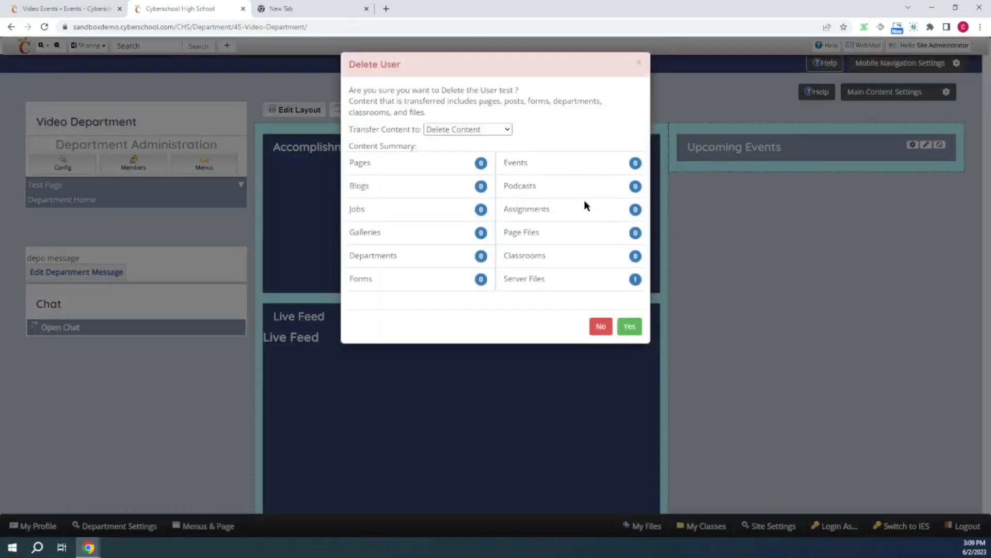
{"action": "left_click", "coordinate": [628, 327]}
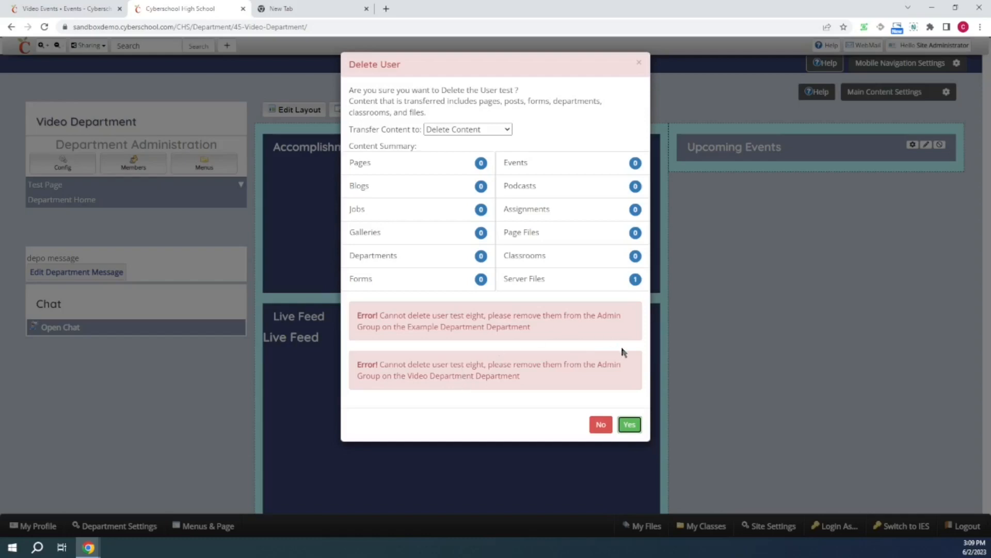
{"action": "left_click", "coordinate": [630, 425]}
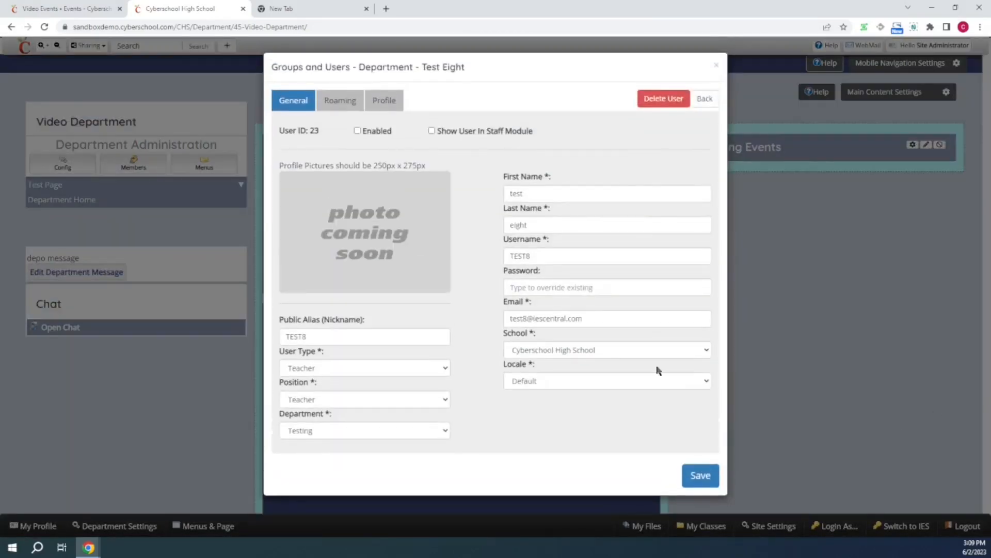
{"action": "left_click", "coordinate": [707, 98]}
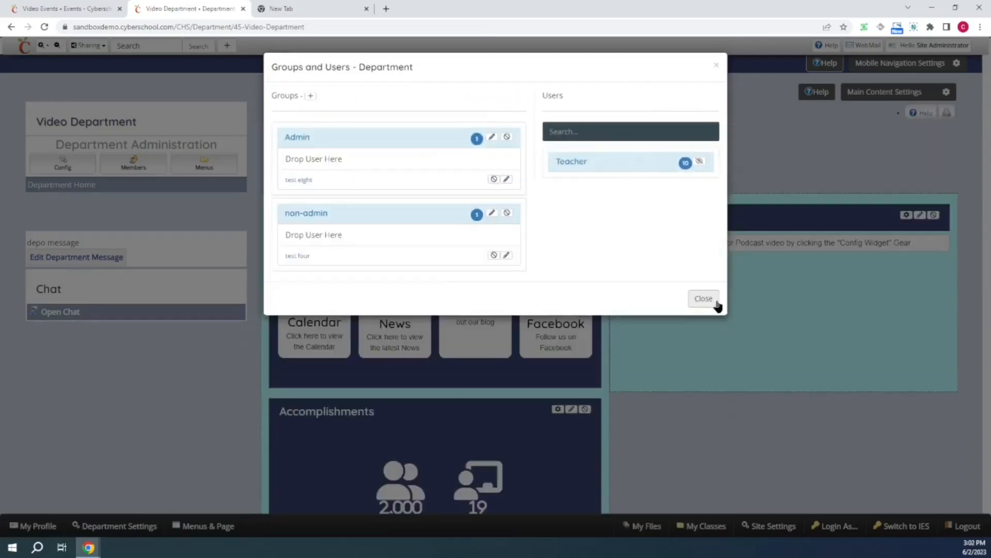
{"action": "left_click", "coordinate": [712, 301]}
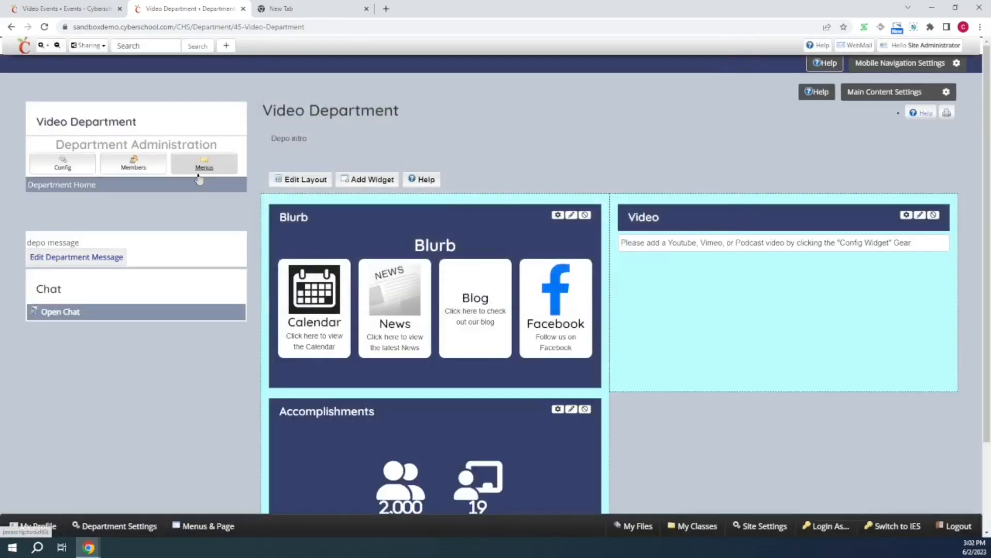
- Reopen the department members to review the Admin group's users
{"action": "left_click", "coordinate": [131, 170]}
{"action": "left_click", "coordinate": [477, 139]}
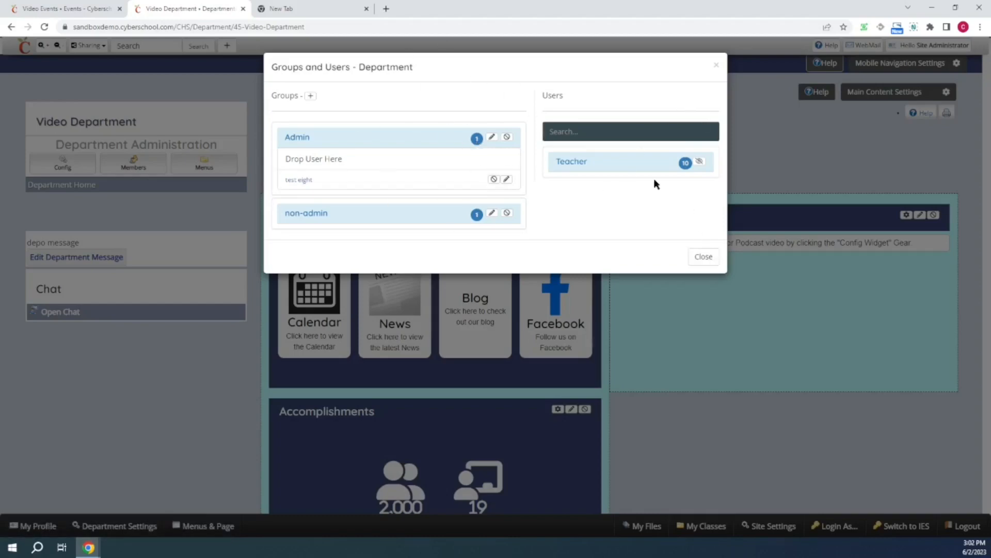
{"action": "left_click", "coordinate": [710, 258]}
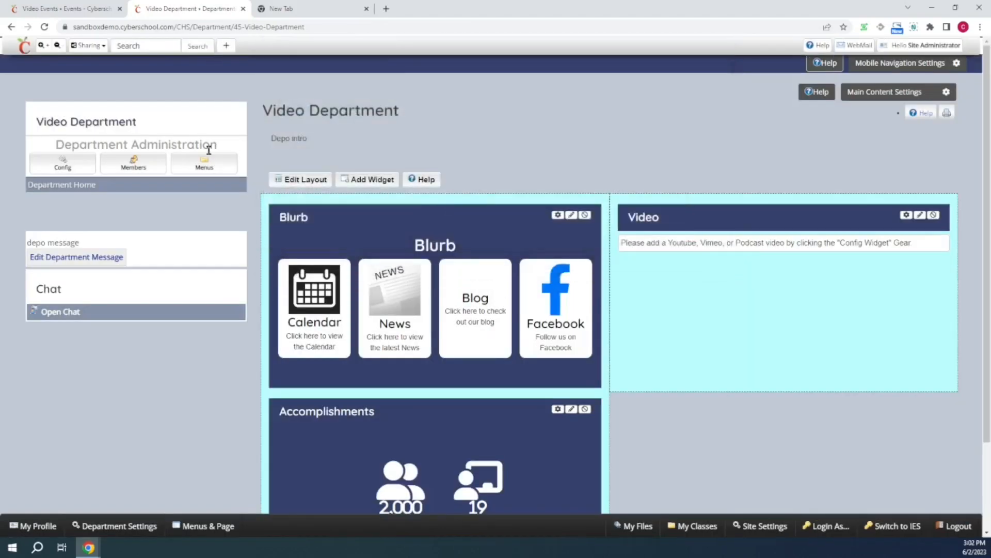
- Add a link to the existing Test Page to the department navigation
{"action": "left_click", "coordinate": [189, 170]}
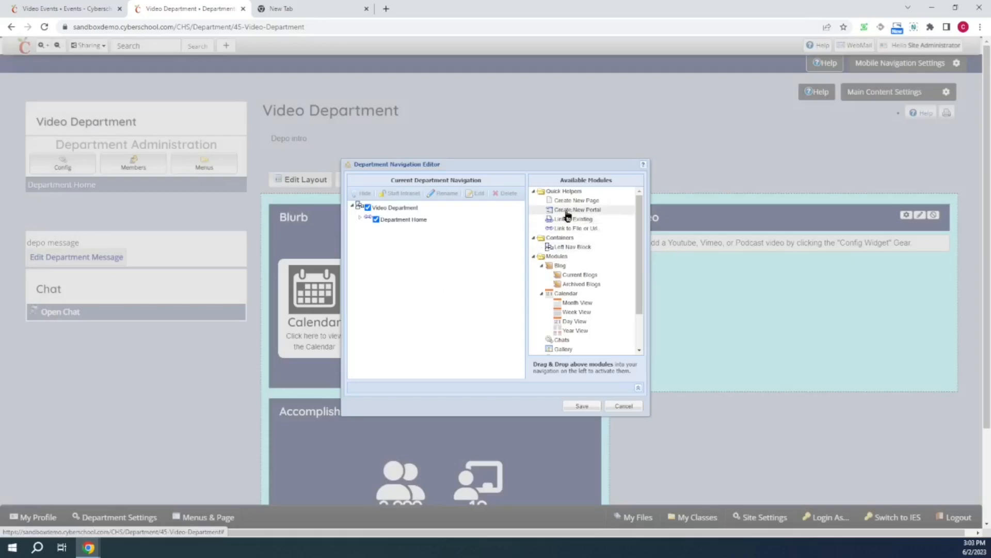
{"action": "left_click_drag", "start_coordinate": [573, 201], "coordinate": [425, 222]}
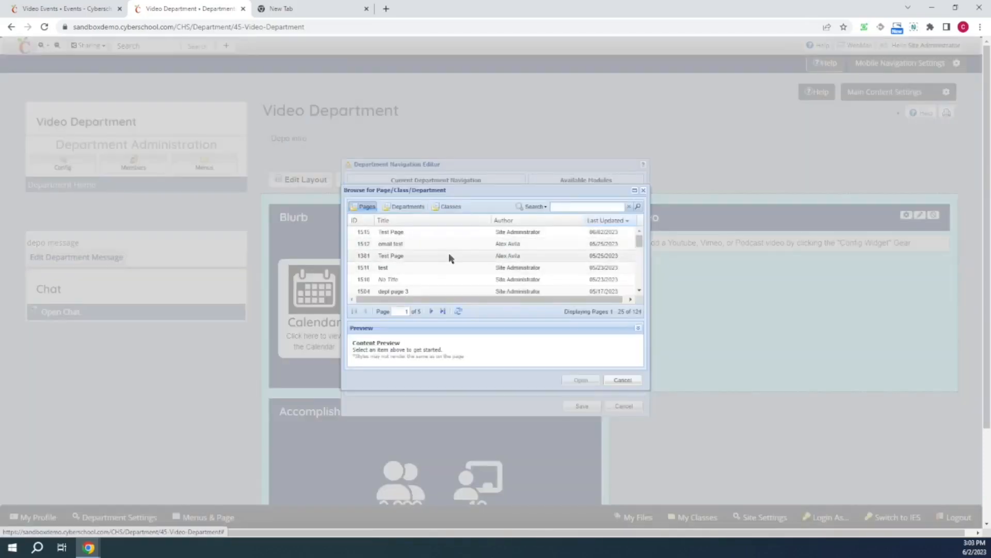
{"action": "left_click", "coordinate": [439, 234]}
{"action": "left_click", "coordinate": [581, 380]}
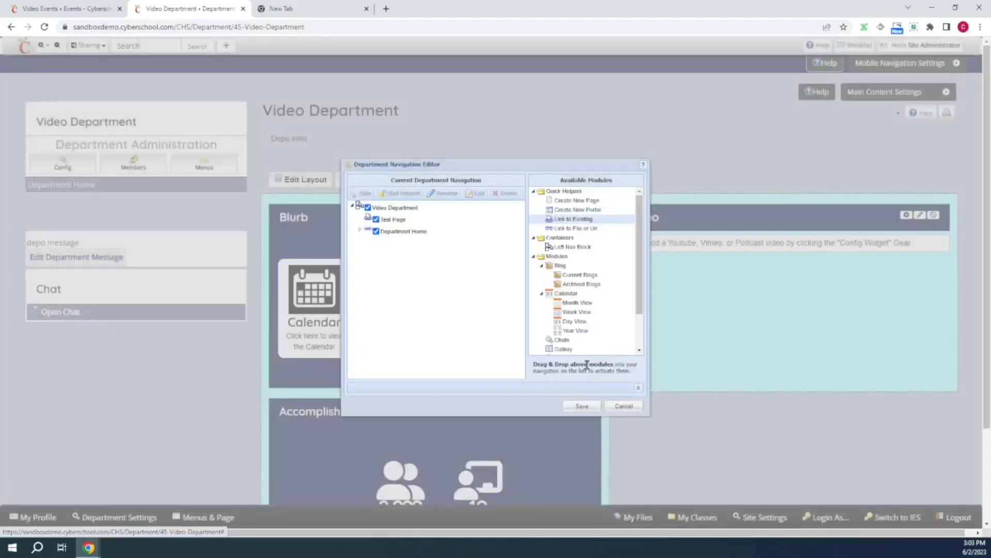
{"action": "left_click_drag", "start_coordinate": [584, 229], "coordinate": [446, 226]}
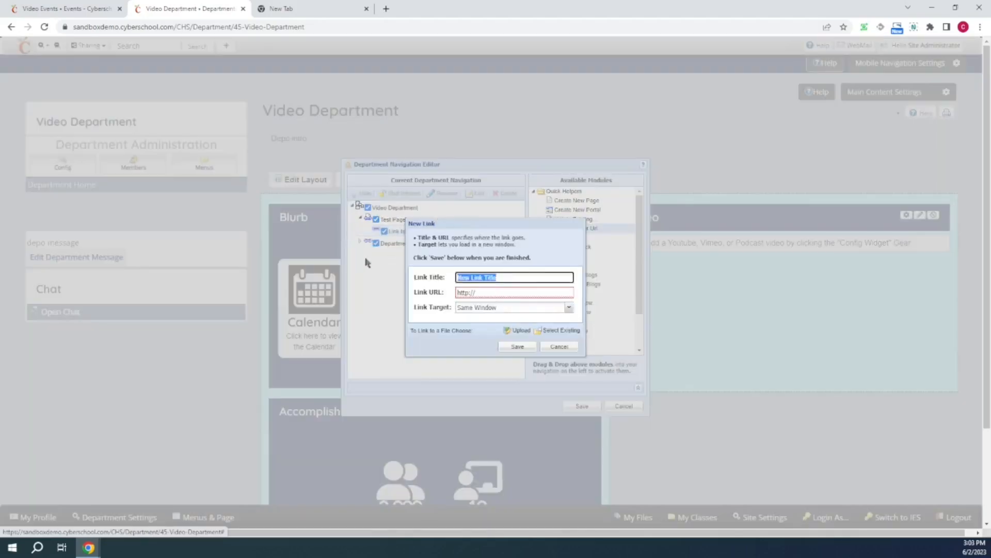
{"action": "type", "text": "grogle.com"}
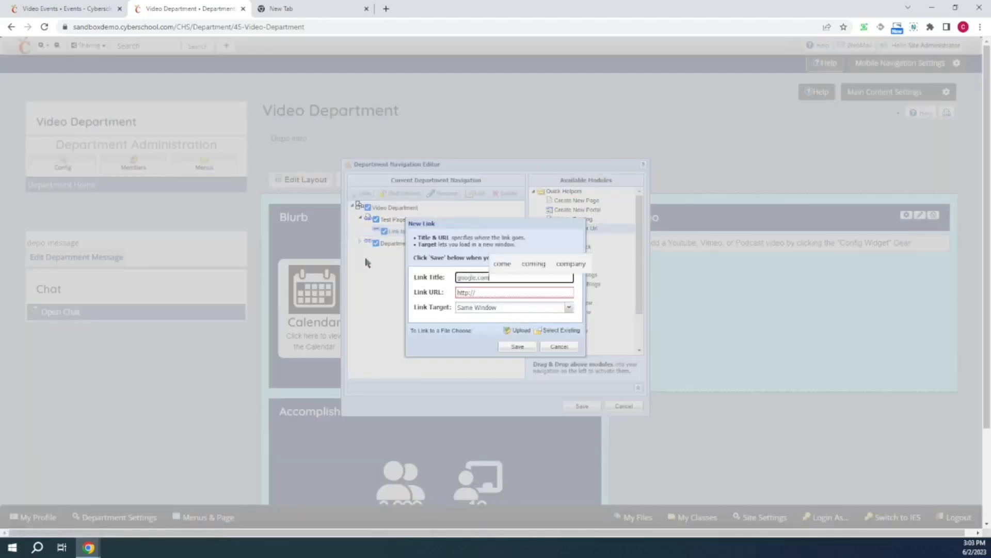
{"action": "left_click", "coordinate": [498, 293]}
{"action": "double_click", "coordinate": [499, 294]}
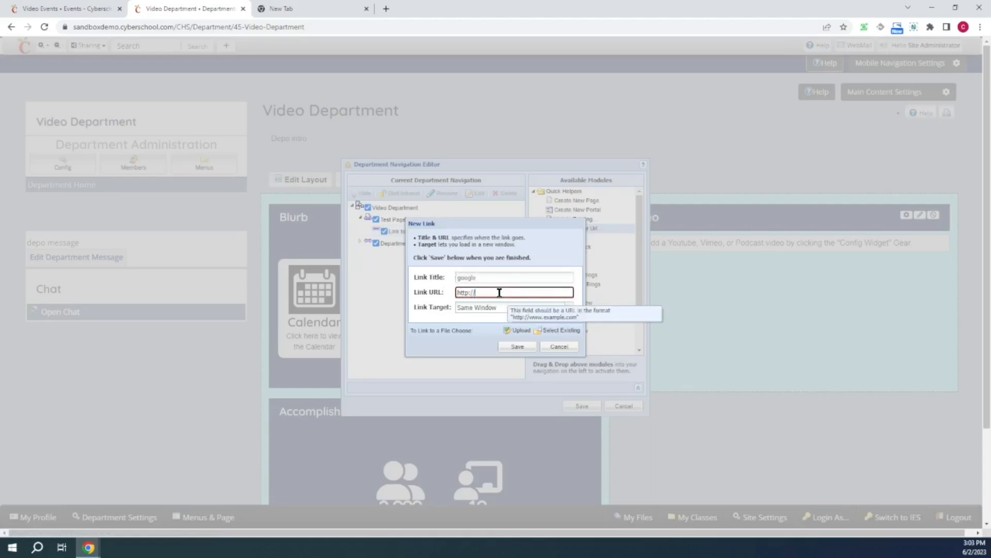
{"action": "type", "text": "google.com"}
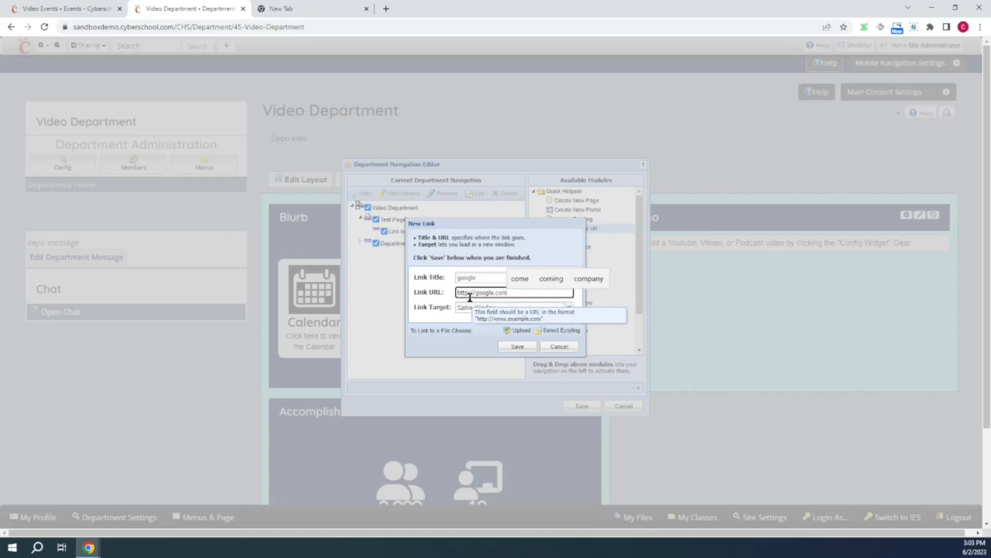
{"action": "type", "text": "s"}
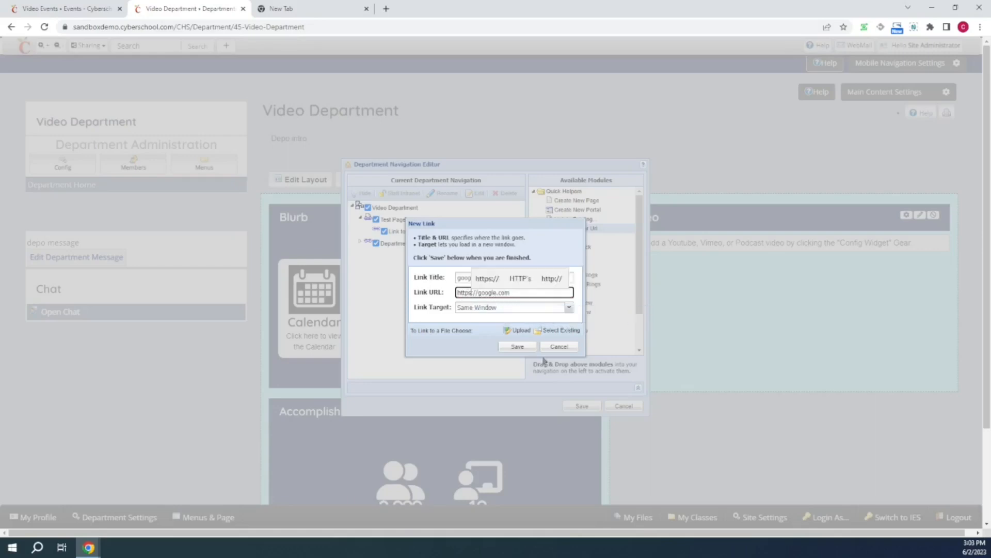
{"action": "left_click", "coordinate": [518, 347]}
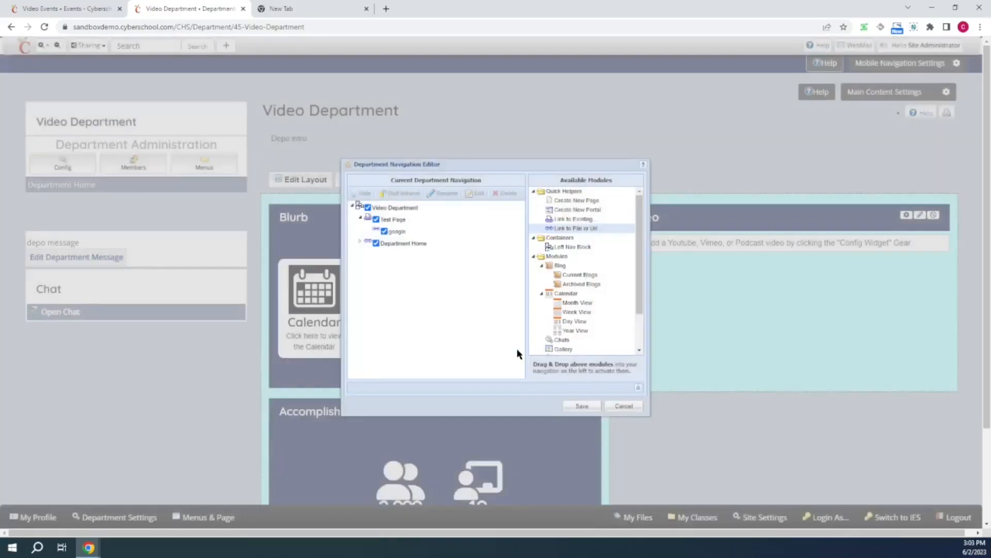
{"action": "left_click", "coordinate": [582, 406]}
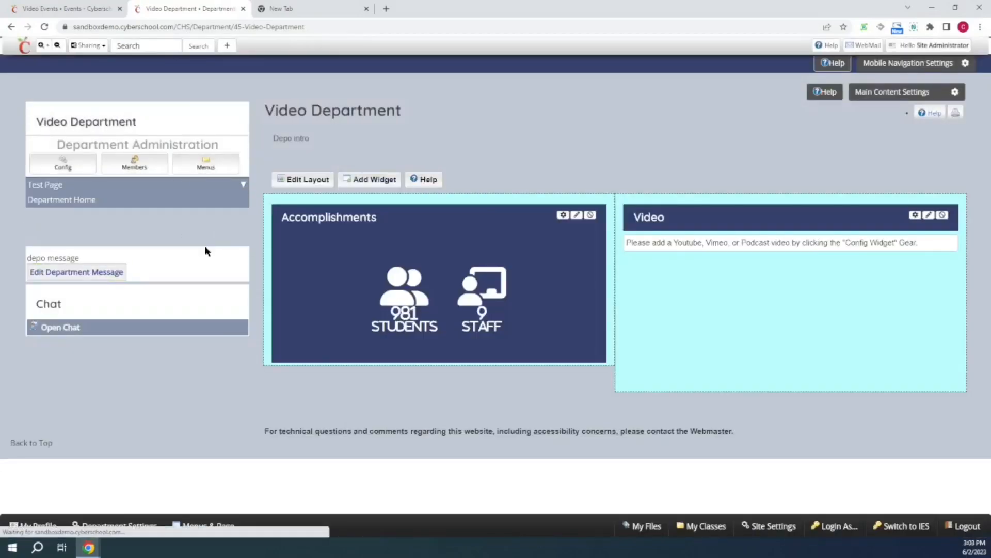
- Open the department's news page by appending /news to the department address
{"action": "mouse_move", "coordinate": [34, 190]}
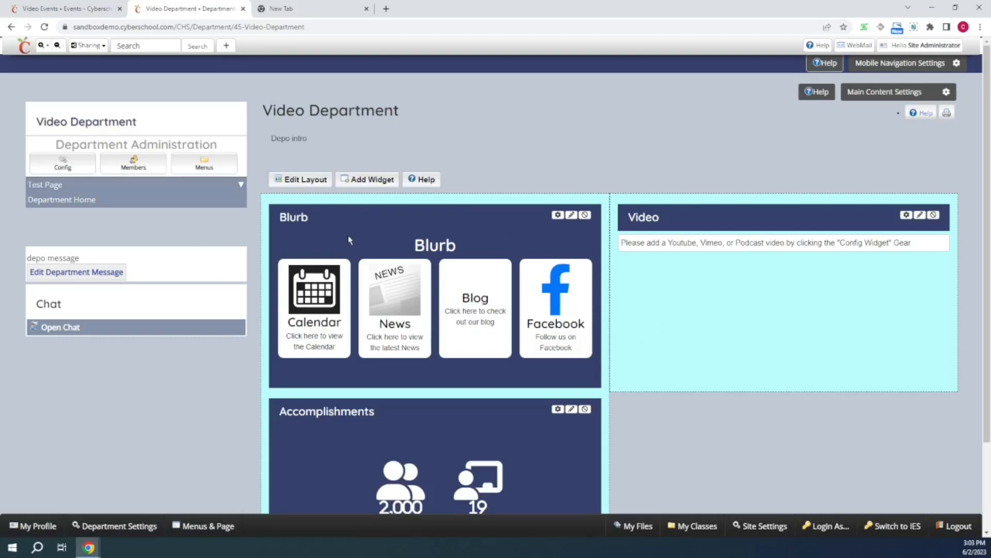
{"action": "double_click", "coordinate": [338, 25]}
{"action": "left_click", "coordinate": [345, 26]}
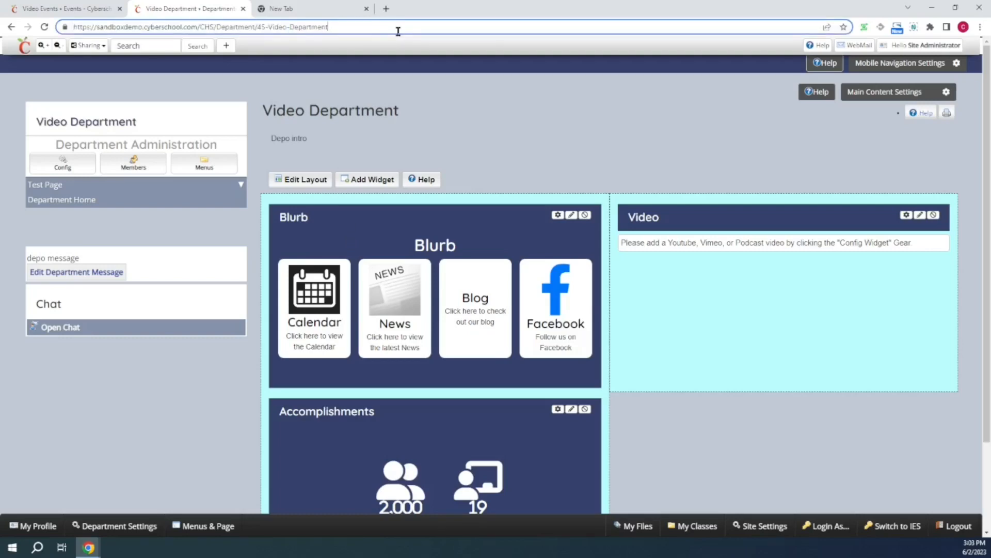
{"action": "type", "text": "/"}
{"action": "type", "text": "news"}
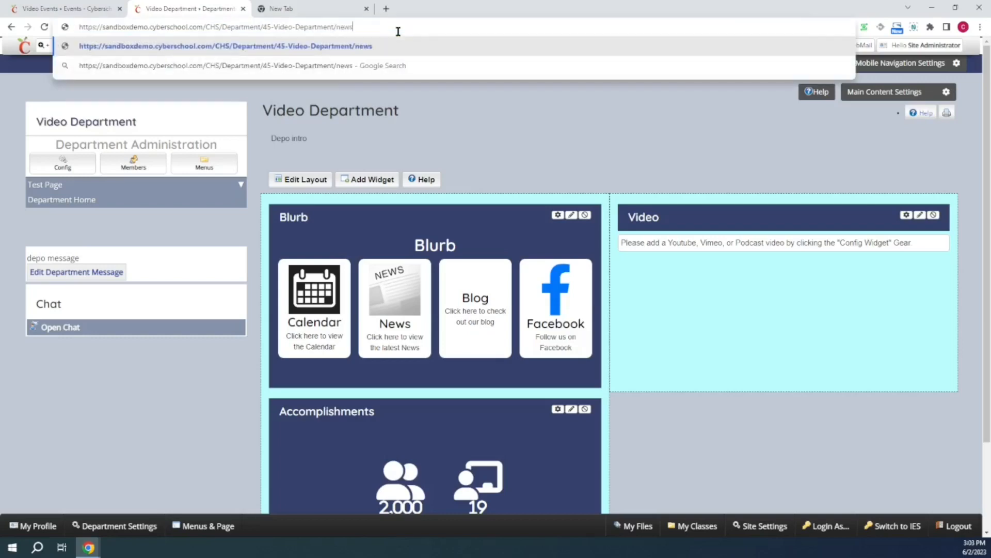
{"action": "key", "text": "Return"}
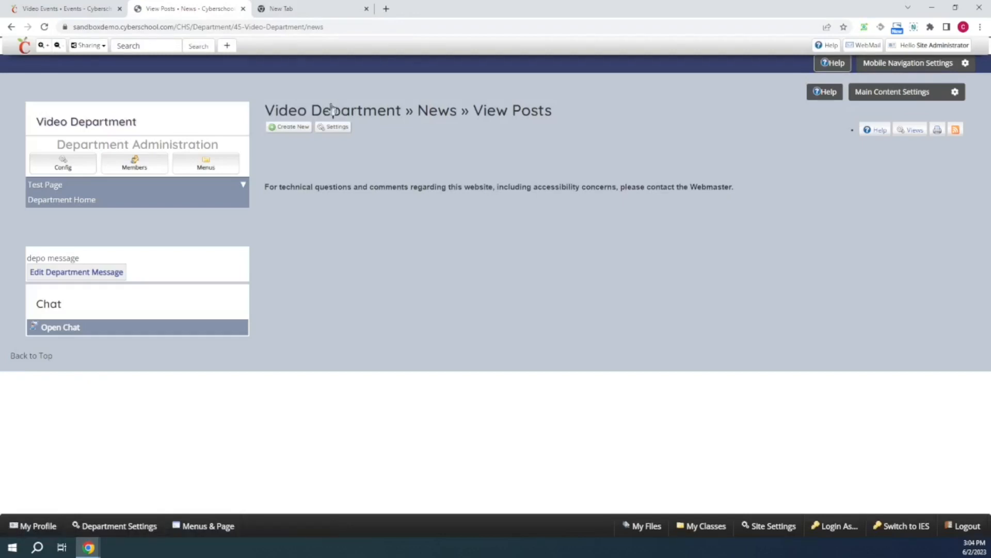
- Create a news post titled Depo News with the content hi and save it
{"action": "left_click", "coordinate": [287, 127]}
{"action": "left_click", "coordinate": [727, 150]}
{"action": "left_click_drag", "start_coordinate": [738, 153], "coordinate": [561, 193]}
{"action": "key", "text": "BackSpace"}
{"action": "type", "text": "Depo N"}
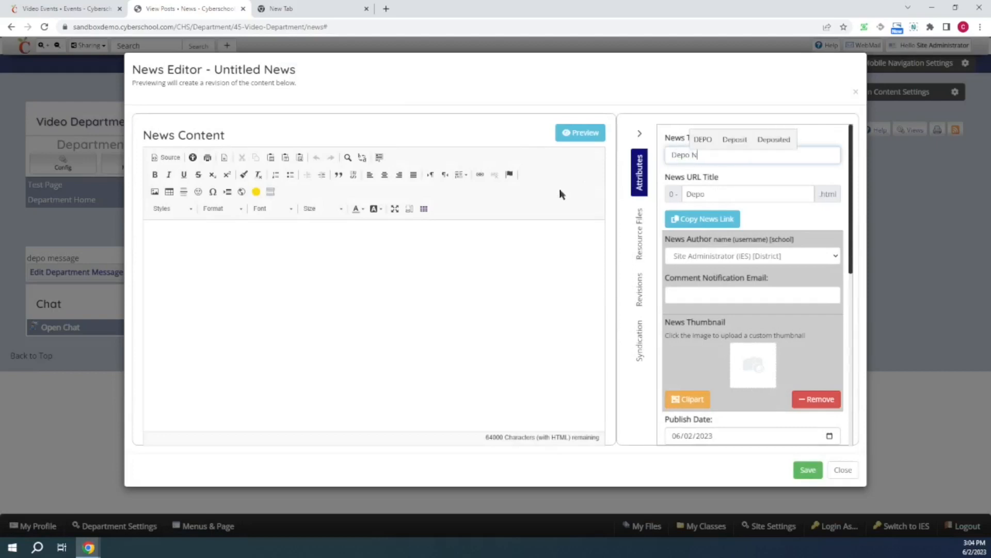
{"action": "type", "text": "ews"}
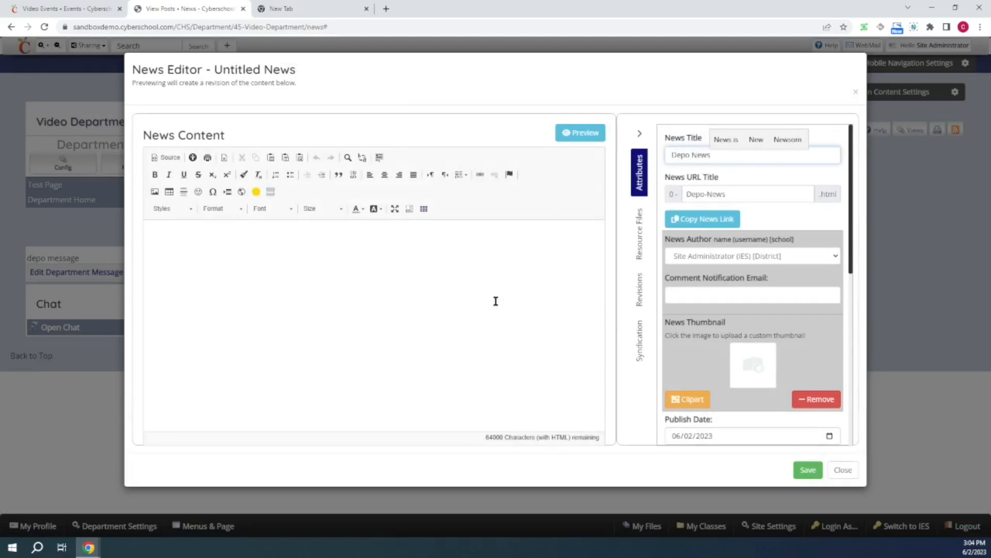
{"action": "left_click", "coordinate": [495, 301]}
{"action": "type", "text": "hi"}
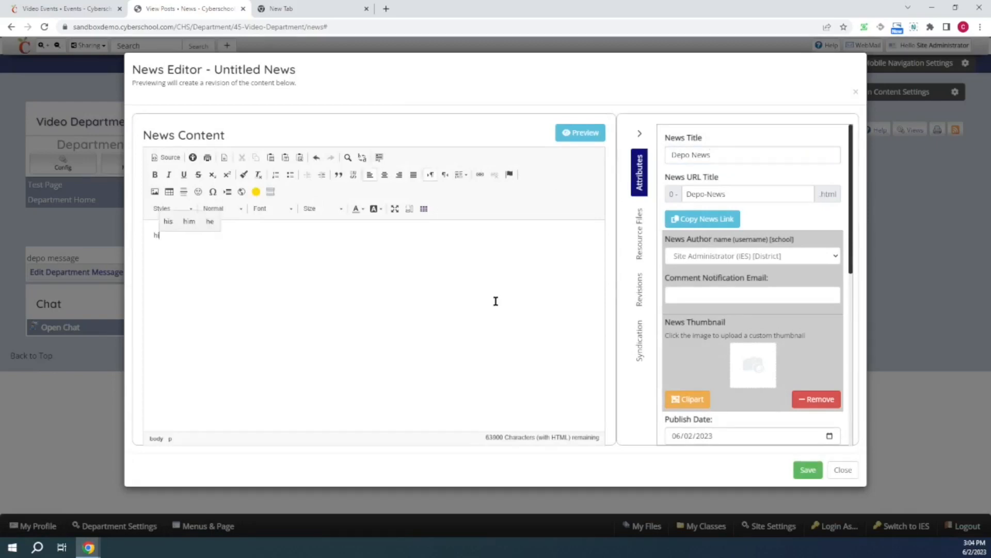
{"action": "left_click", "coordinate": [808, 470]}
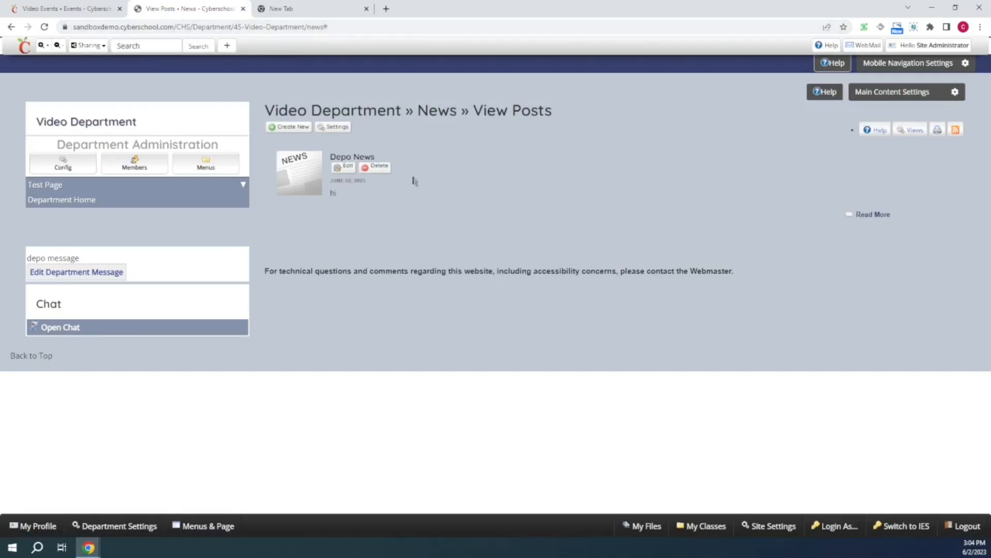
- Open the department's events calendar by replacing the address ending with /events
{"action": "mouse_move", "coordinate": [177, 187]}
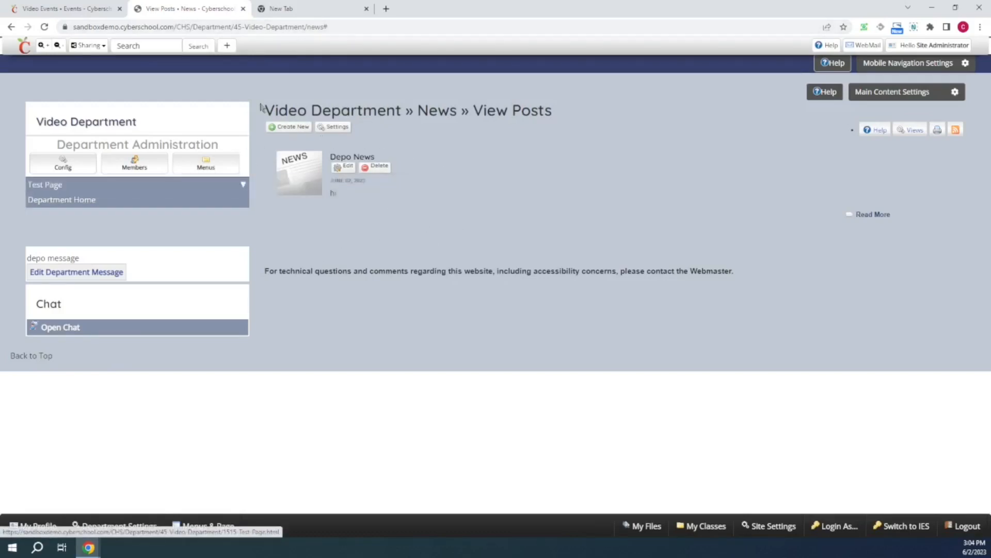
{"action": "left_click", "coordinate": [339, 27]}
{"action": "left_click", "coordinate": [347, 27]}
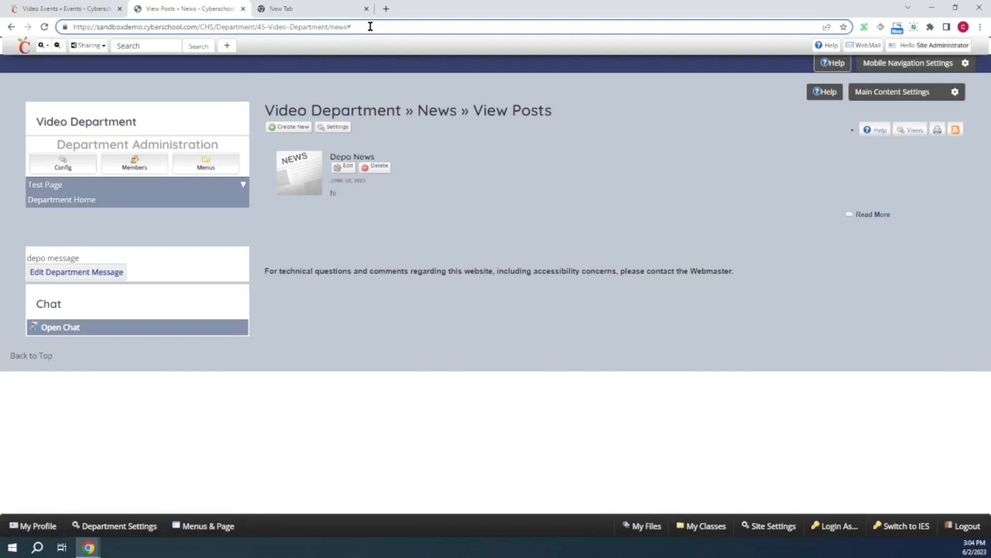
{"action": "left_click_drag", "start_coordinate": [351, 27], "coordinate": [331, 39]}
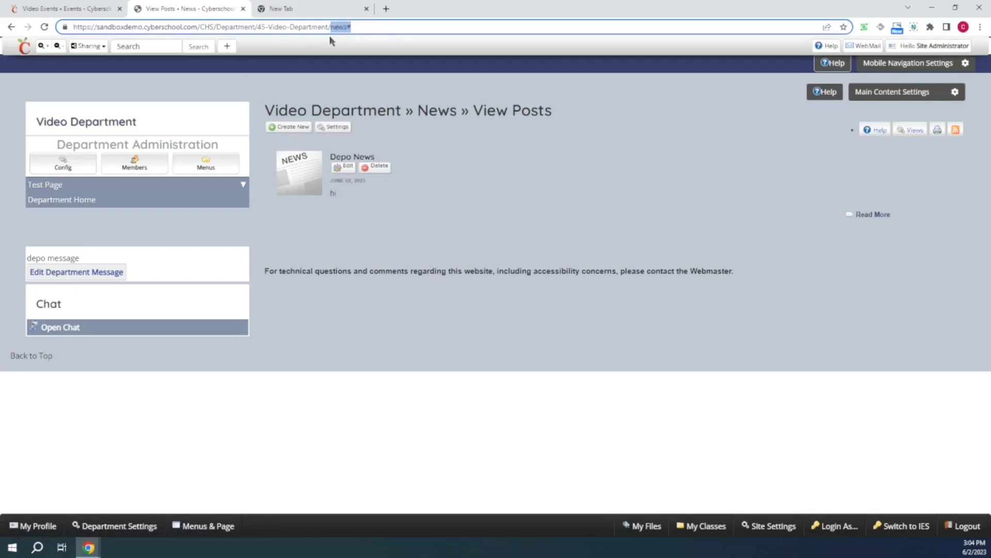
{"action": "type", "text": "event"}
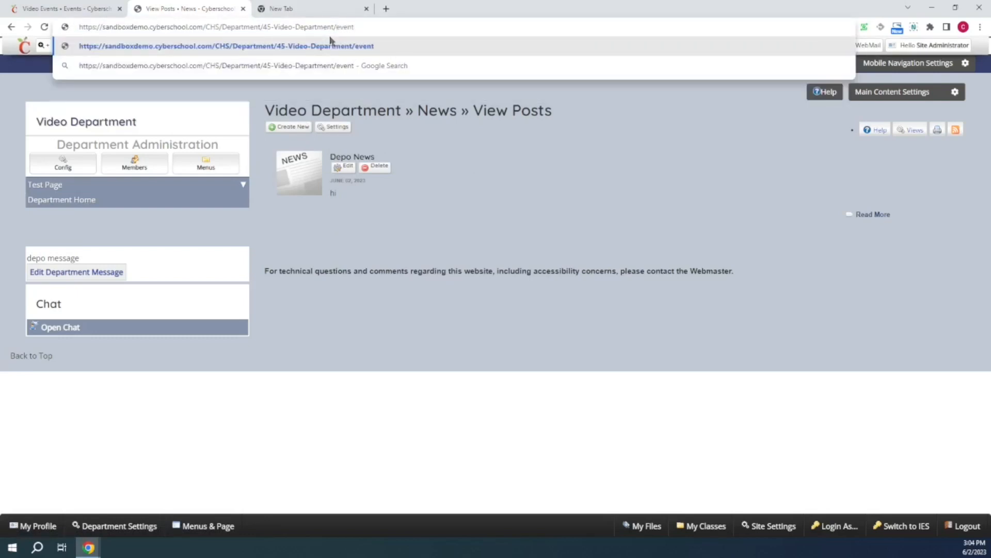
{"action": "type", "text": "s"}
{"action": "key", "text": "Return"}
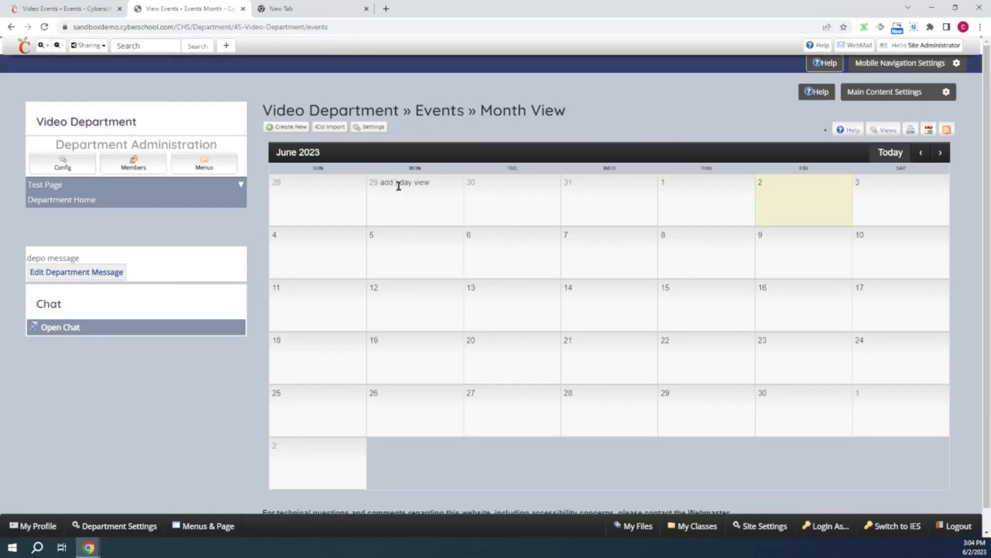
- Open the events settings to review the calendar integration providers, then close both dialogs
{"action": "left_click", "coordinate": [369, 127]}
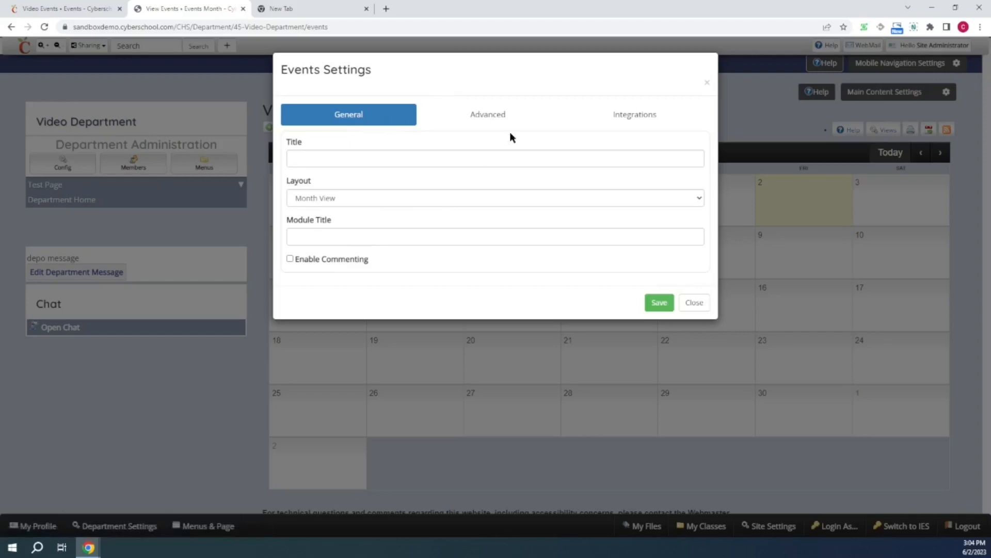
{"action": "left_click", "coordinate": [651, 123]}
{"action": "left_click", "coordinate": [473, 146]}
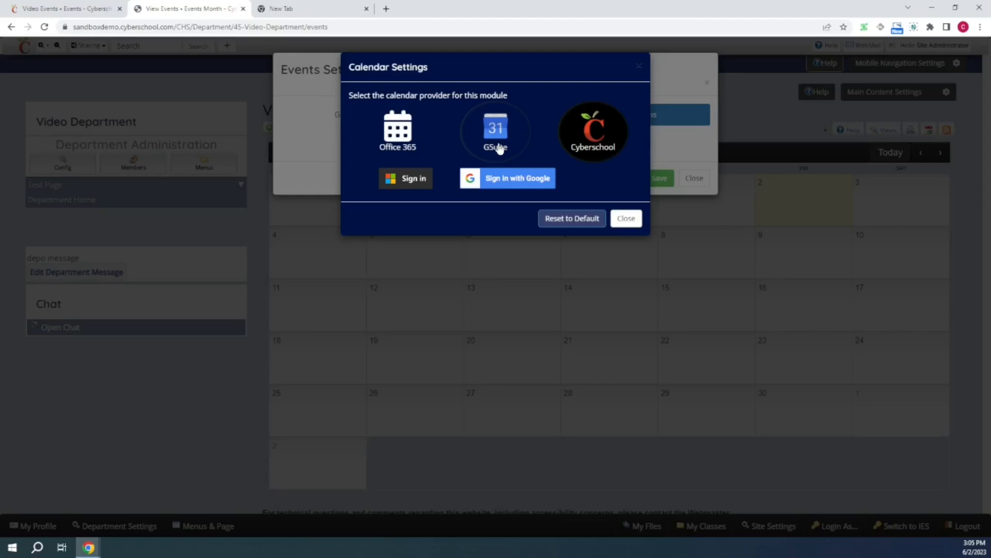
{"action": "left_click", "coordinate": [626, 220]}
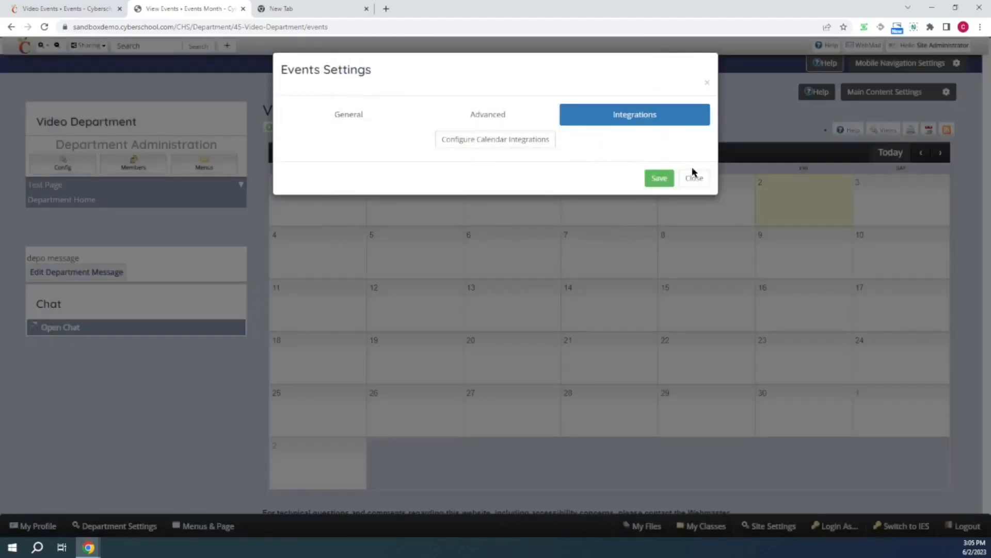
{"action": "left_click", "coordinate": [702, 184]}
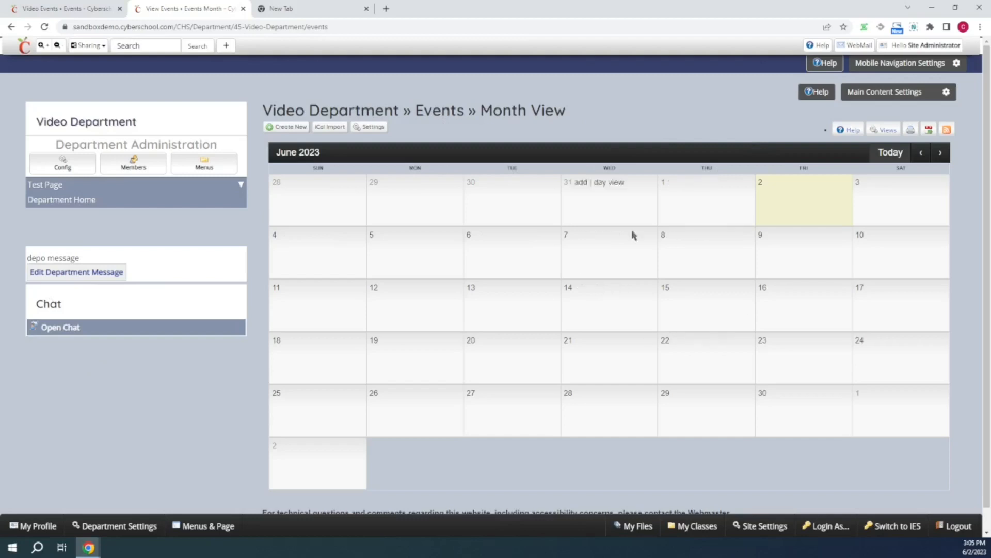
{"action": "left_click", "coordinate": [226, 45]}
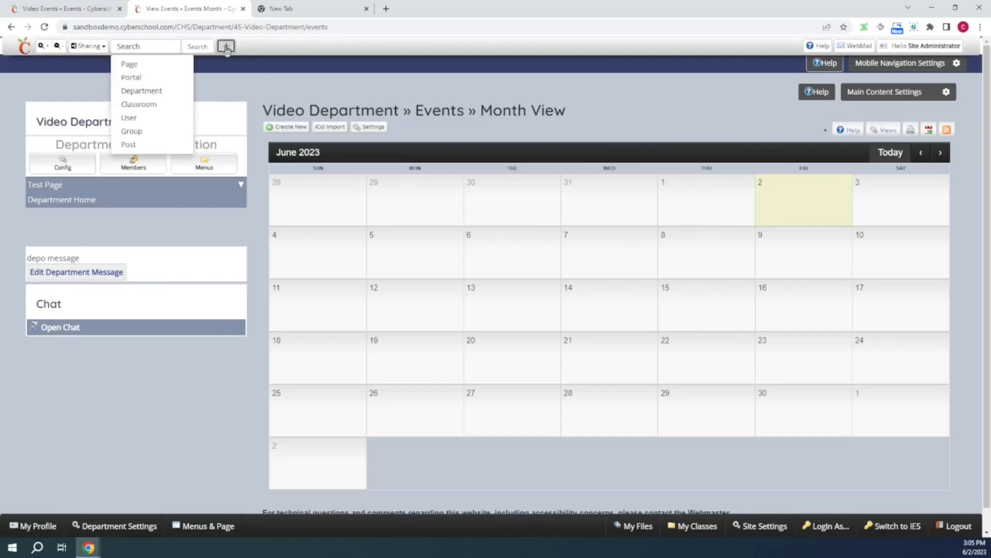
{"action": "mouse_move", "coordinate": [151, 149]}
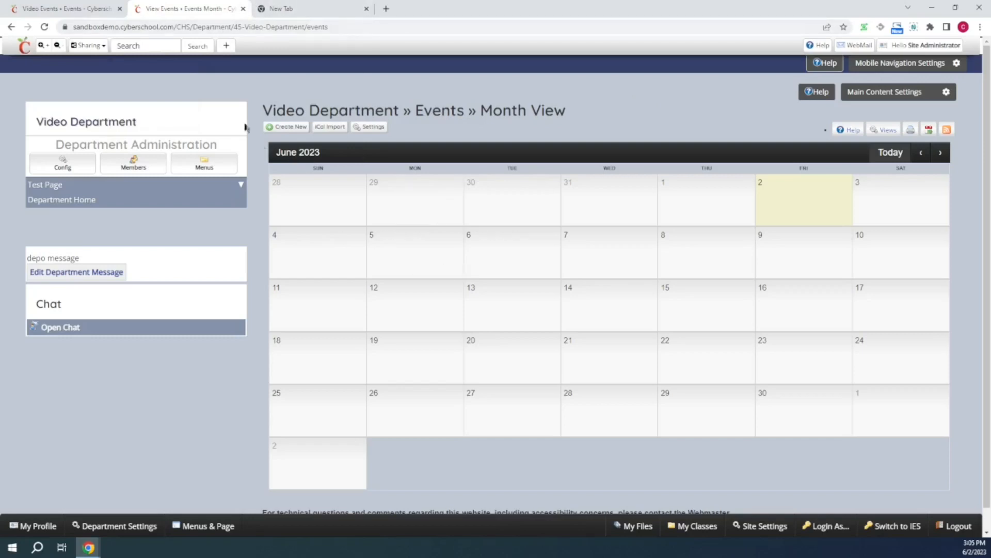
{"action": "left_click", "coordinate": [78, 6]}
{"action": "left_click", "coordinate": [176, 7]}
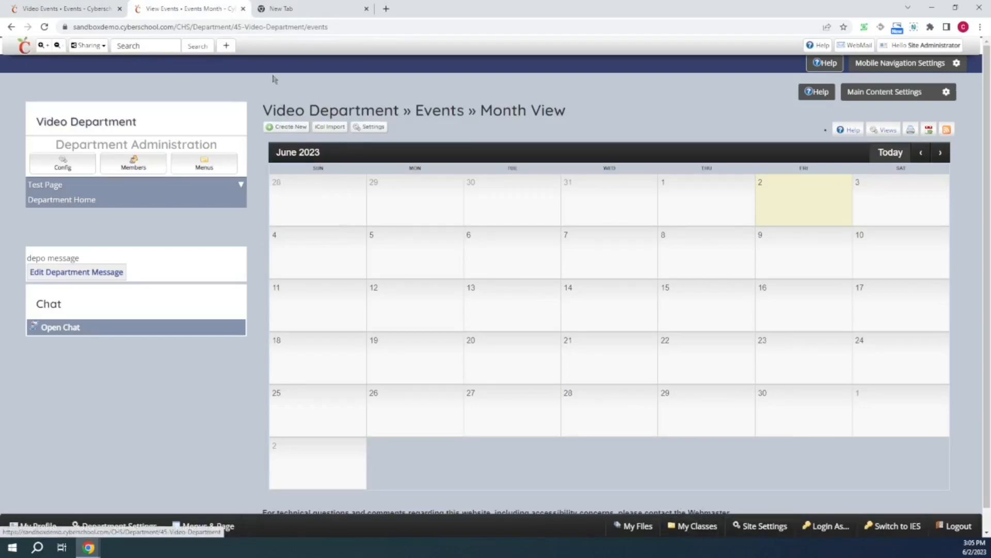
- Create a class titled Video Class with Scope & Sequence, Assignments, Homework & Projects and News modules
{"action": "left_click", "coordinate": [226, 45]}
{"action": "left_click", "coordinate": [157, 110]}
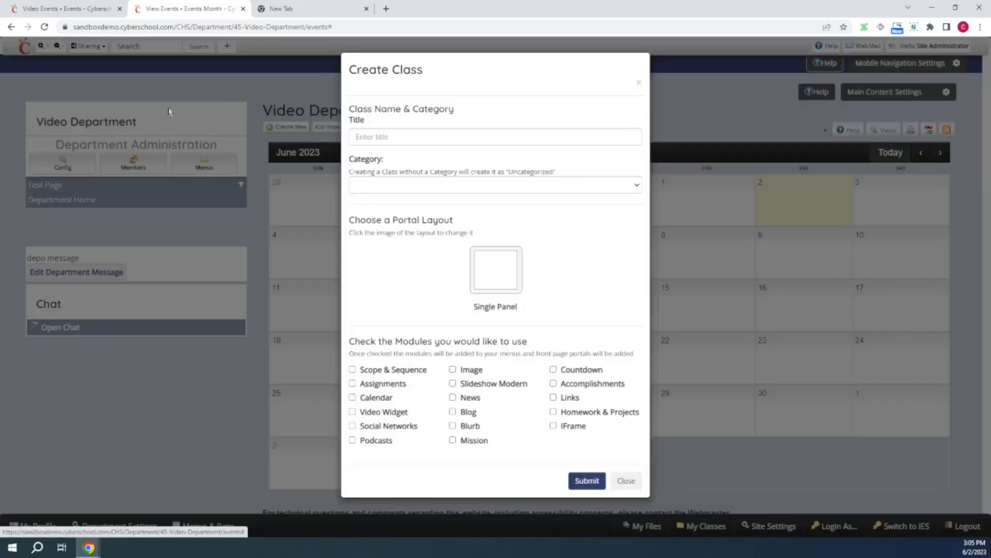
{"action": "left_click", "coordinate": [420, 136]}
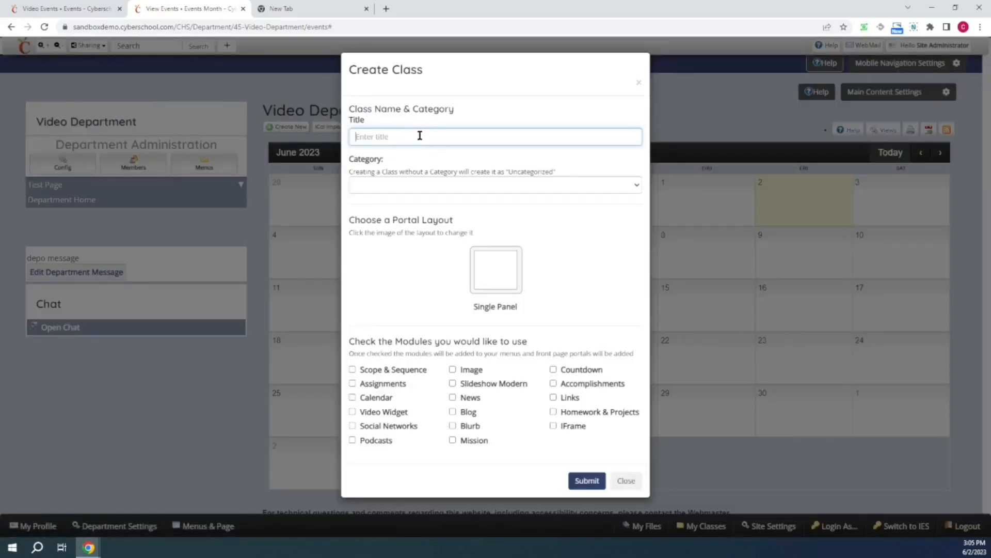
{"action": "type", "text": "Video c"}
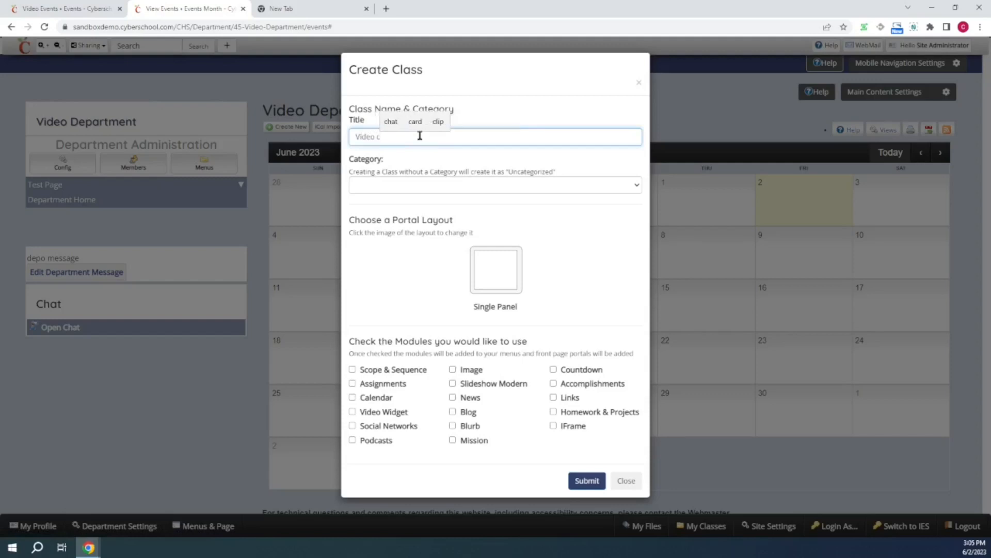
{"action": "key", "text": "BackSpace"}
{"action": "type", "text": "Class"}
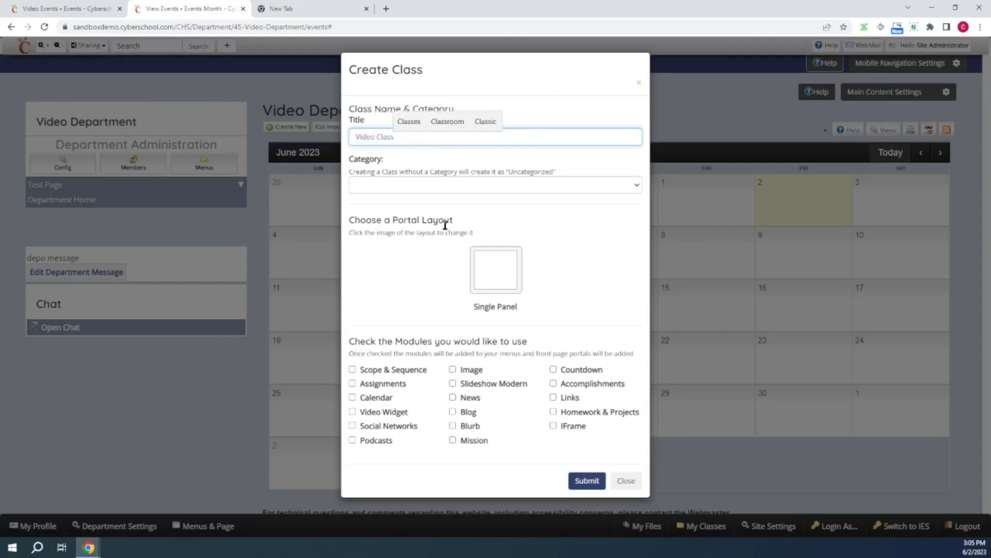
{"action": "left_click", "coordinate": [353, 369]}
{"action": "left_click", "coordinate": [353, 383]}
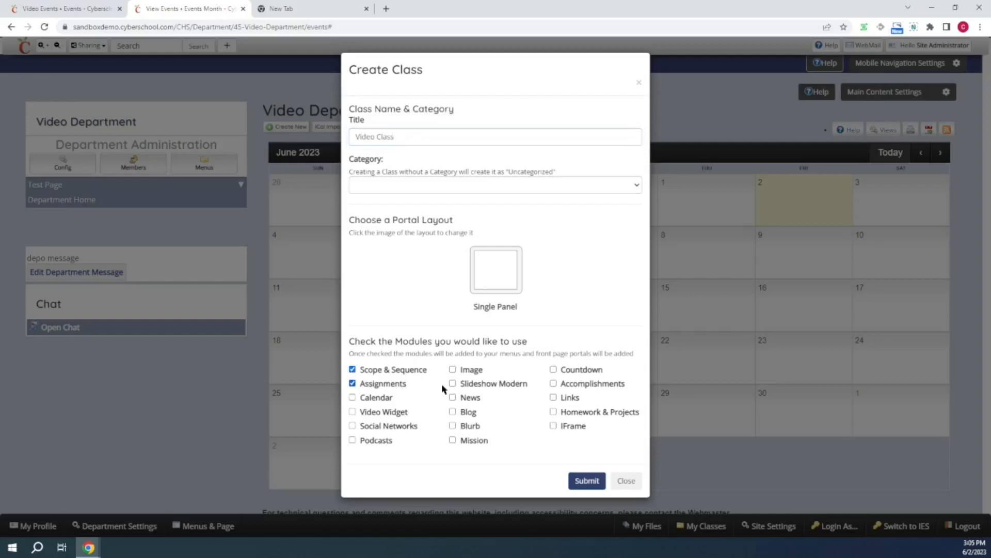
{"action": "left_click", "coordinate": [553, 412]}
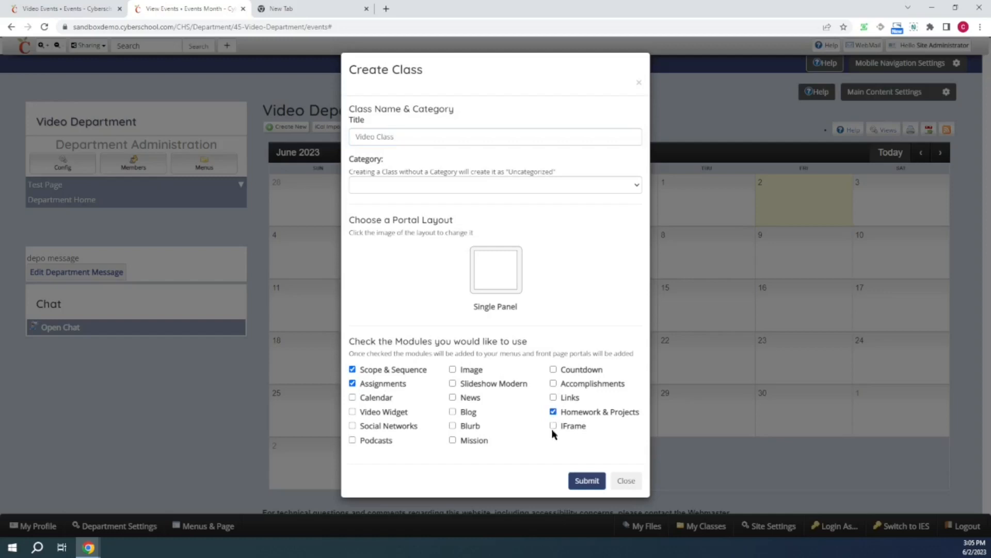
{"action": "left_click", "coordinate": [453, 398]}
{"action": "left_click", "coordinate": [594, 484]}
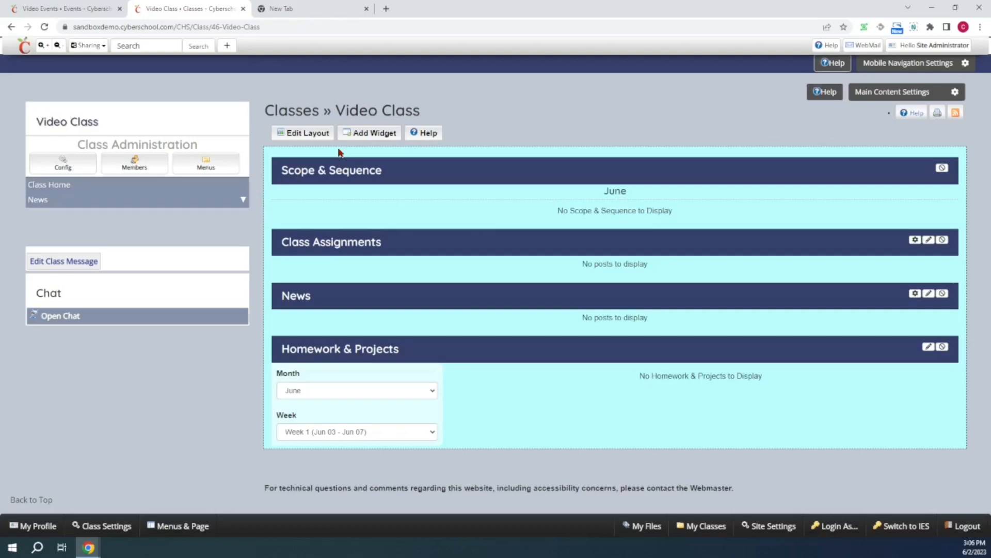
- Open the Video Class members list to review its groups and users, then close it
{"action": "left_click", "coordinate": [133, 163]}
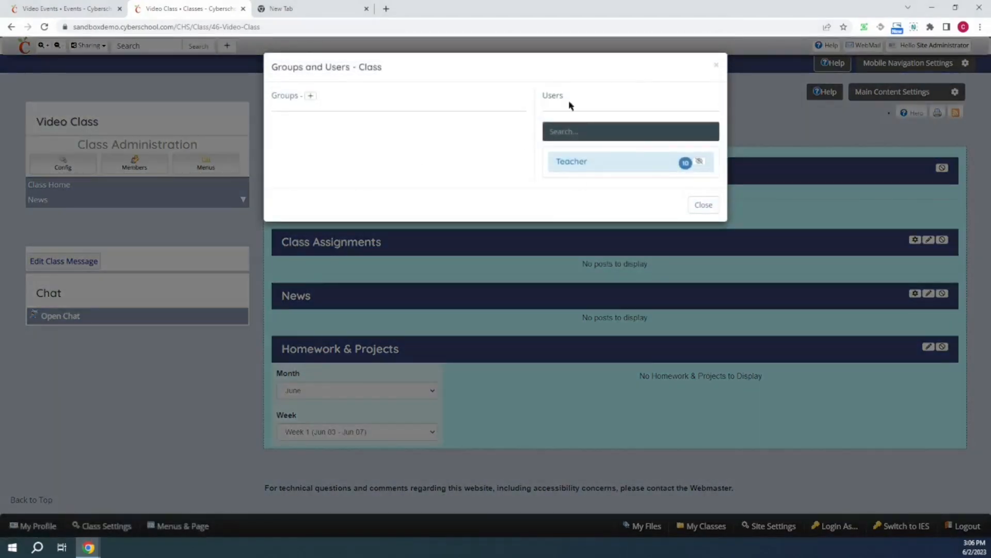
{"action": "left_click", "coordinate": [701, 210]}
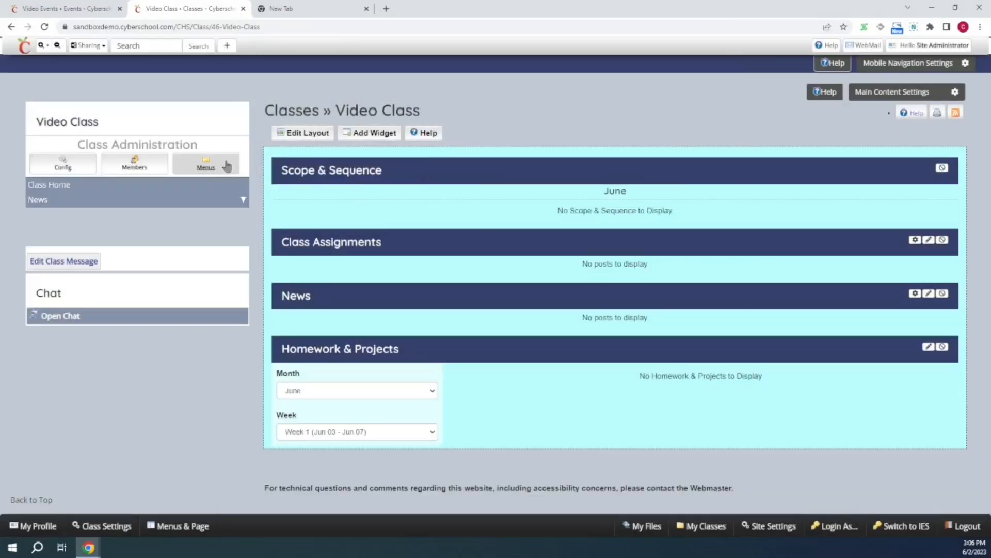